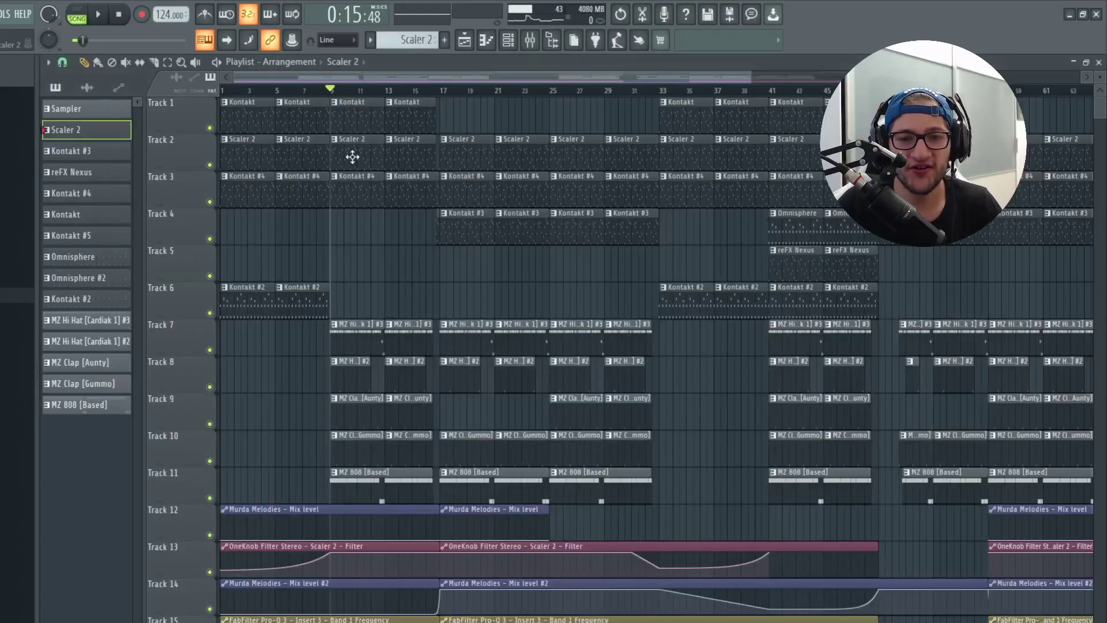
Step: Open the Scaler 2 pattern in the piano roll and switch playback from song to pattern mode
{"action": "double_click", "coordinate": [350, 156]}
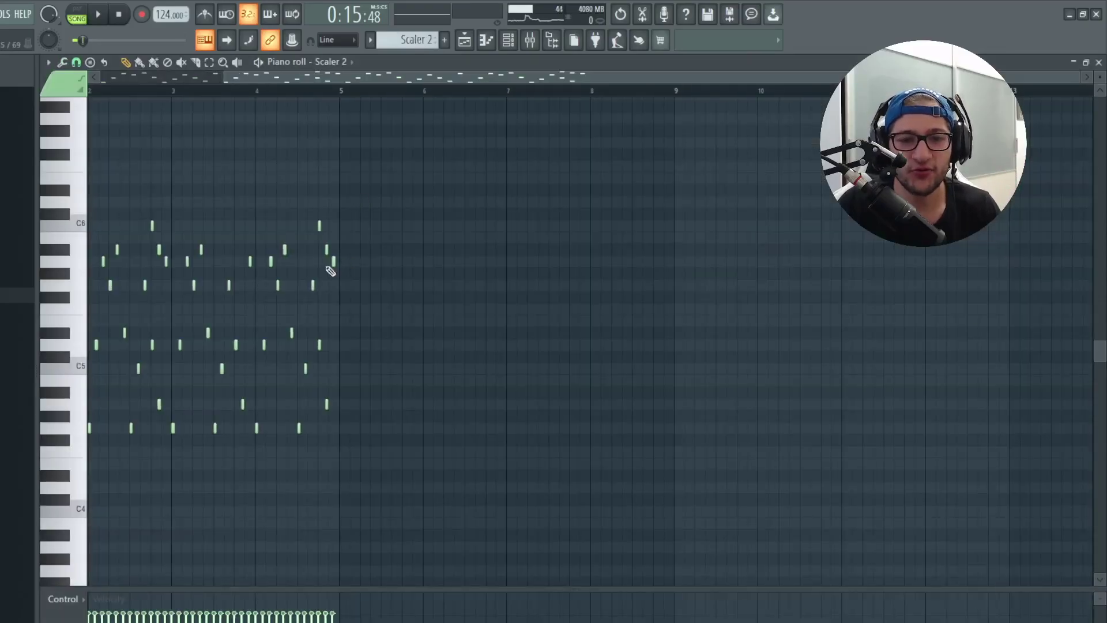
{"action": "key", "text": "l"}
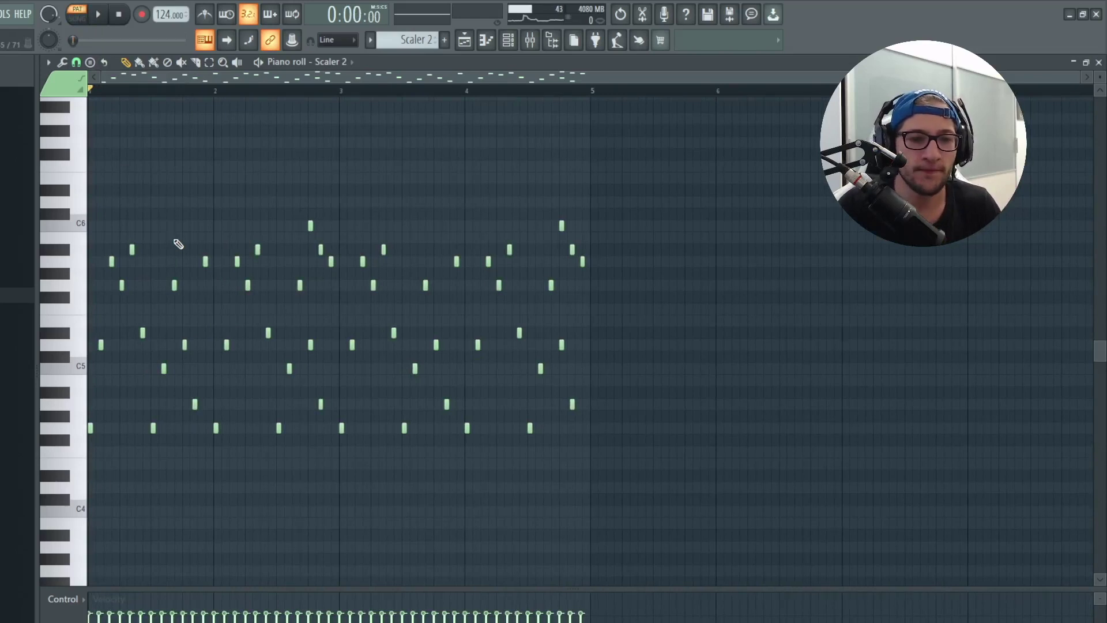
{"action": "scroll", "coordinate": [205, 315], "scroll_direction": "up", "scroll_amount": 3}
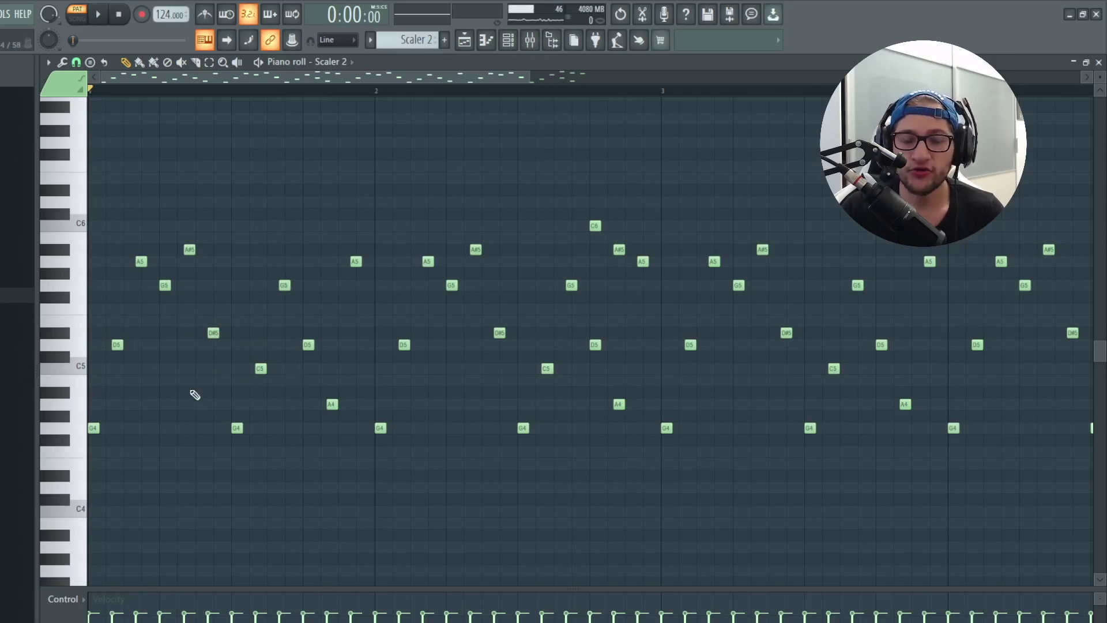
Step: Select the first notes of bar 1 one after another, including A5, G5, A#5 and D#5, to trace the melody
{"action": "left_click", "coordinate": [141, 261], "text": "ctrl"}
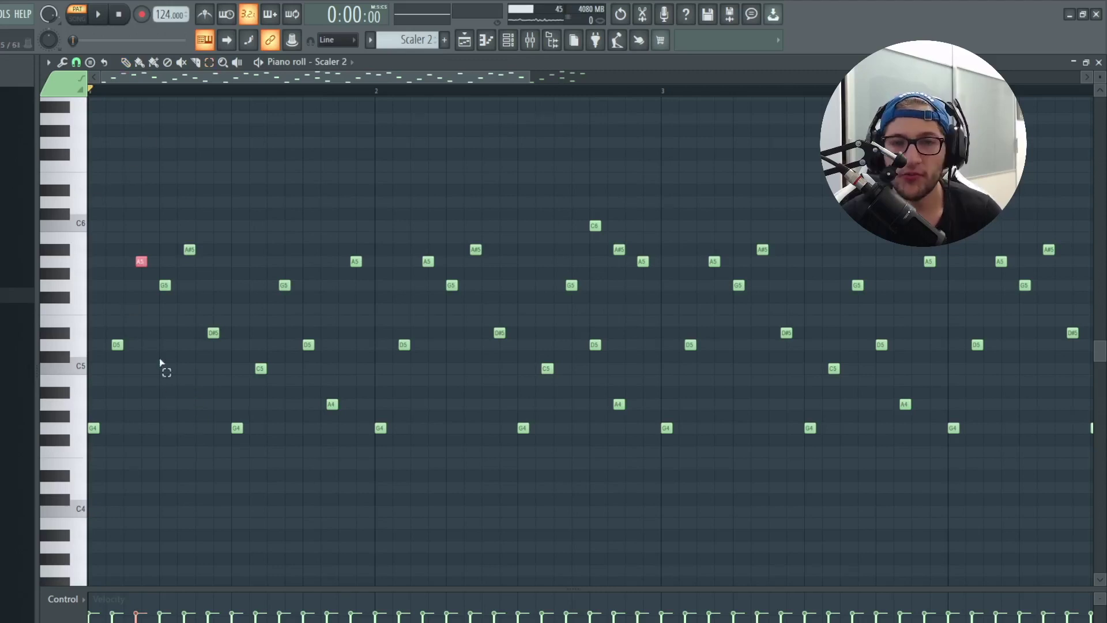
{"action": "left_click_drag", "start_coordinate": [139, 245], "coordinate": [82, 477]}
{"action": "left_click", "coordinate": [165, 285], "text": "ctrl"}
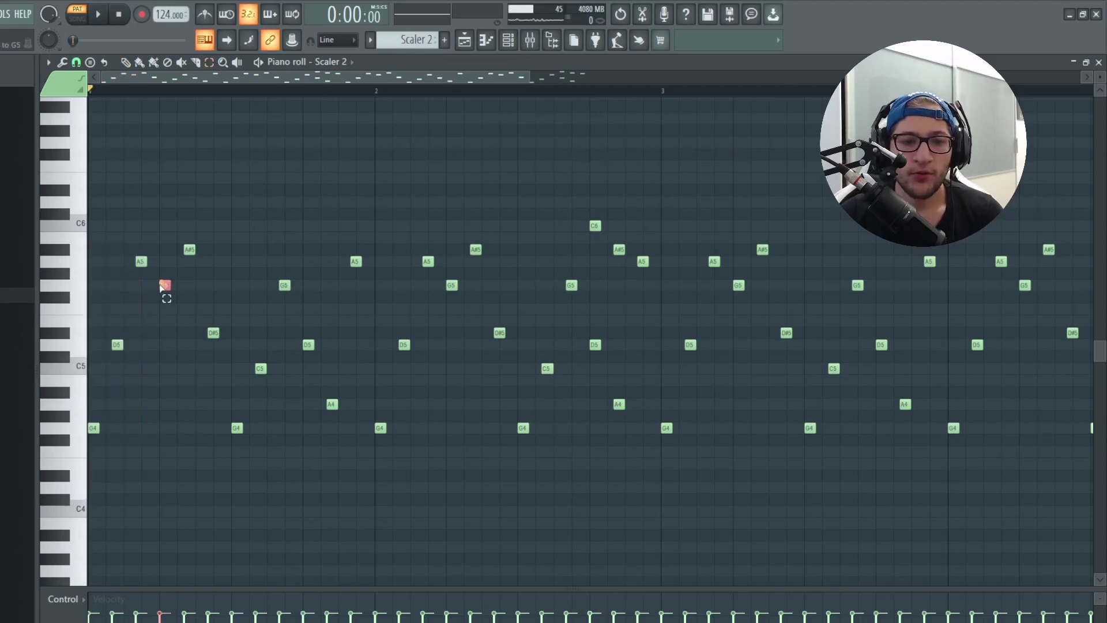
{"action": "left_click", "coordinate": [93, 427], "text": "ctrl"}
{"action": "left_click", "coordinate": [187, 251], "text": "ctrl"}
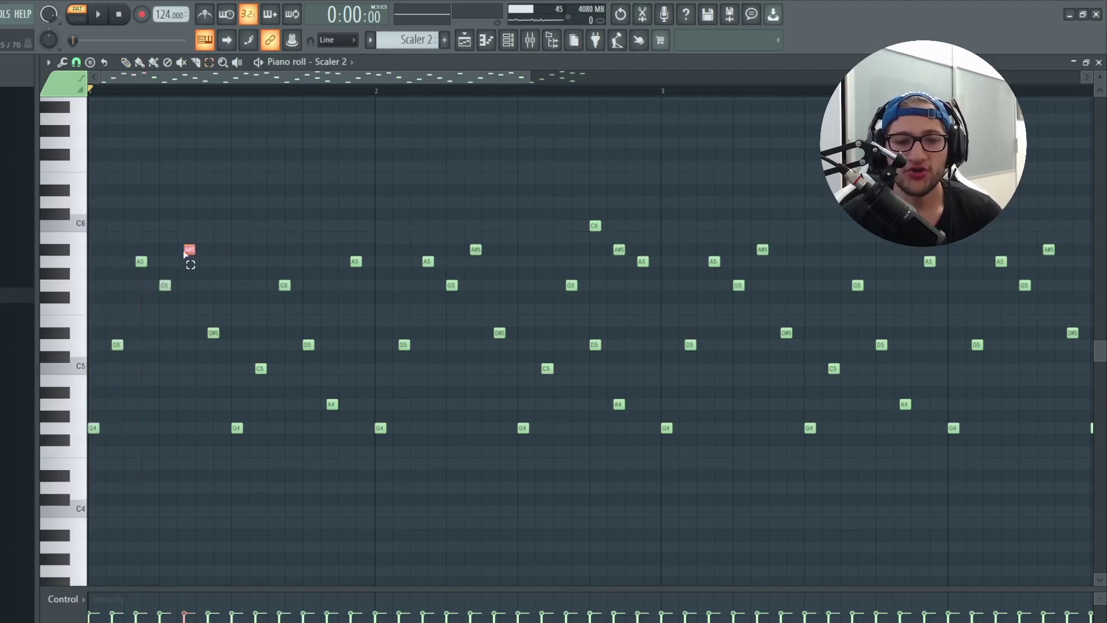
{"action": "key", "text": "ctrl+Down"}
{"action": "left_click_drag", "start_coordinate": [163, 363], "coordinate": [216, 416]}
{"action": "key", "text": "ctrl+Up"}
{"action": "left_click_drag", "start_coordinate": [185, 307], "coordinate": [254, 360]}
{"action": "left_click_drag", "start_coordinate": [221, 307], "coordinate": [181, 362]}
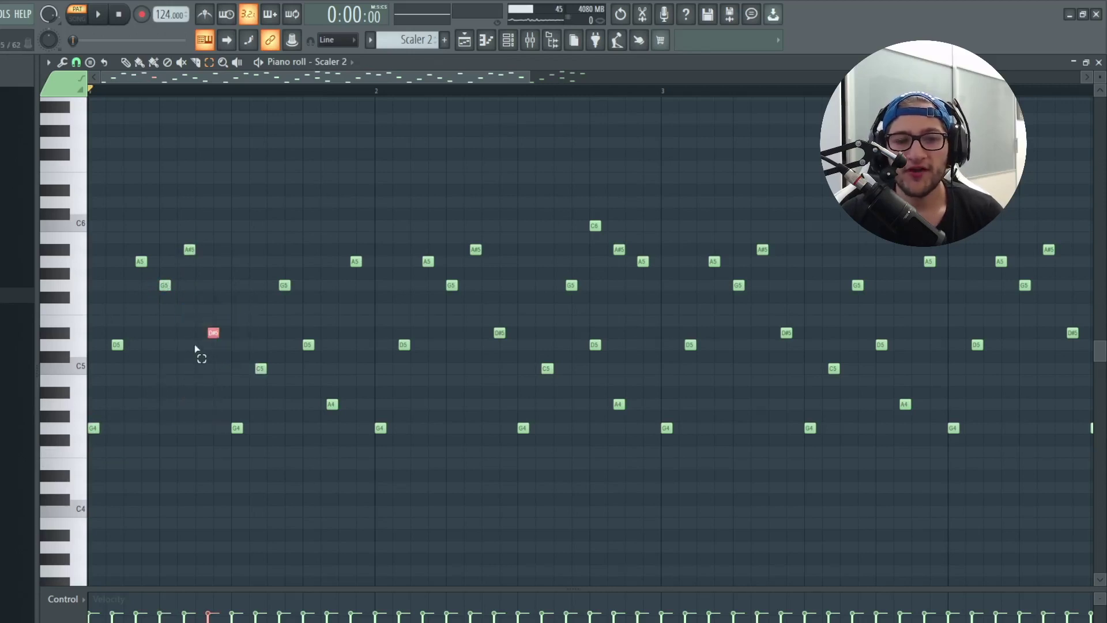
Step: Trace the second half of bar 1 by selecting its G5, D5, A4 and A5 notes in turn
{"action": "left_click_drag", "start_coordinate": [314, 255], "coordinate": [250, 311]}
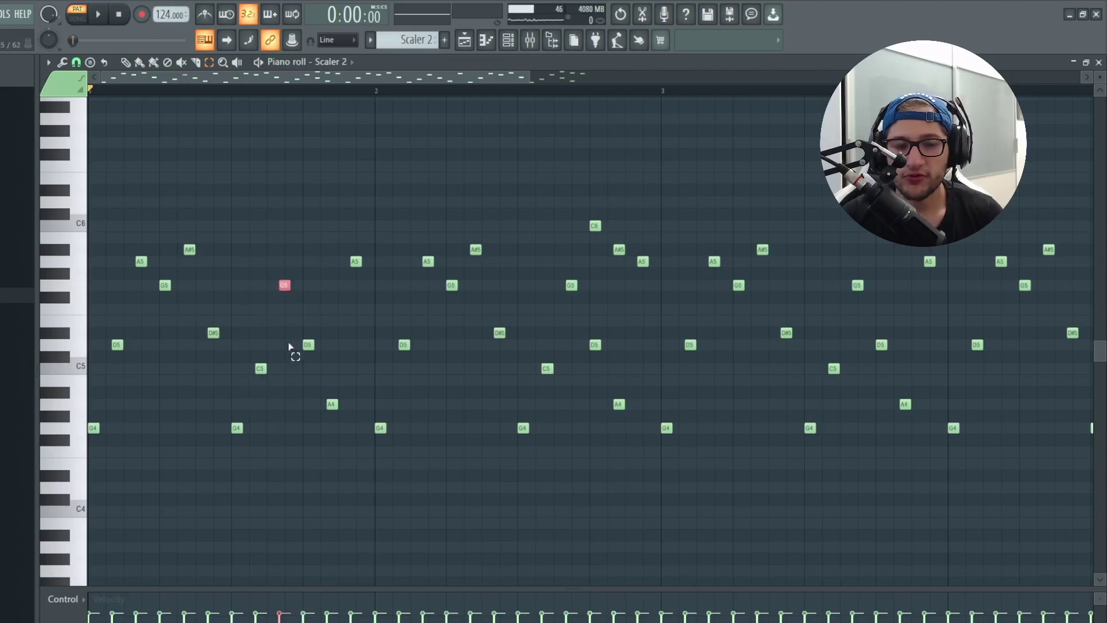
{"action": "left_click_drag", "start_coordinate": [291, 320], "coordinate": [309, 414]}
{"action": "left_click_drag", "start_coordinate": [333, 234], "coordinate": [364, 293]}
{"action": "left_click_drag", "start_coordinate": [347, 388], "coordinate": [310, 431]}
{"action": "left_click_drag", "start_coordinate": [331, 229], "coordinate": [383, 286]}
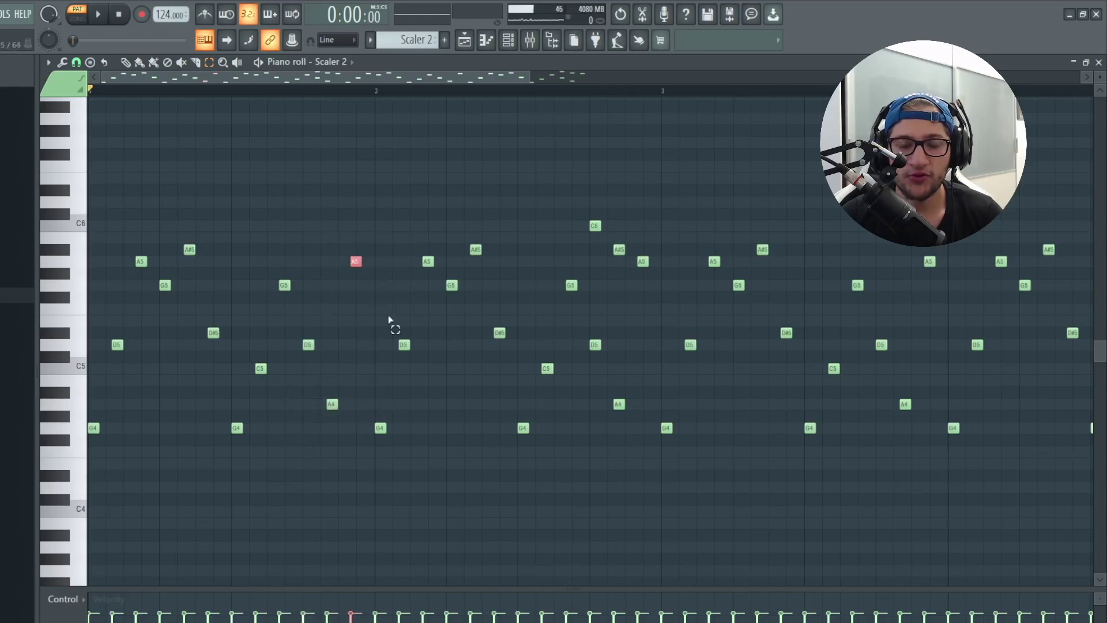
Step: Highlight the C6, A#5 and A5 notes at the end of bar 2, followed by the A4 below them
{"action": "left_click_drag", "start_coordinate": [443, 179], "coordinate": [568, 273]}
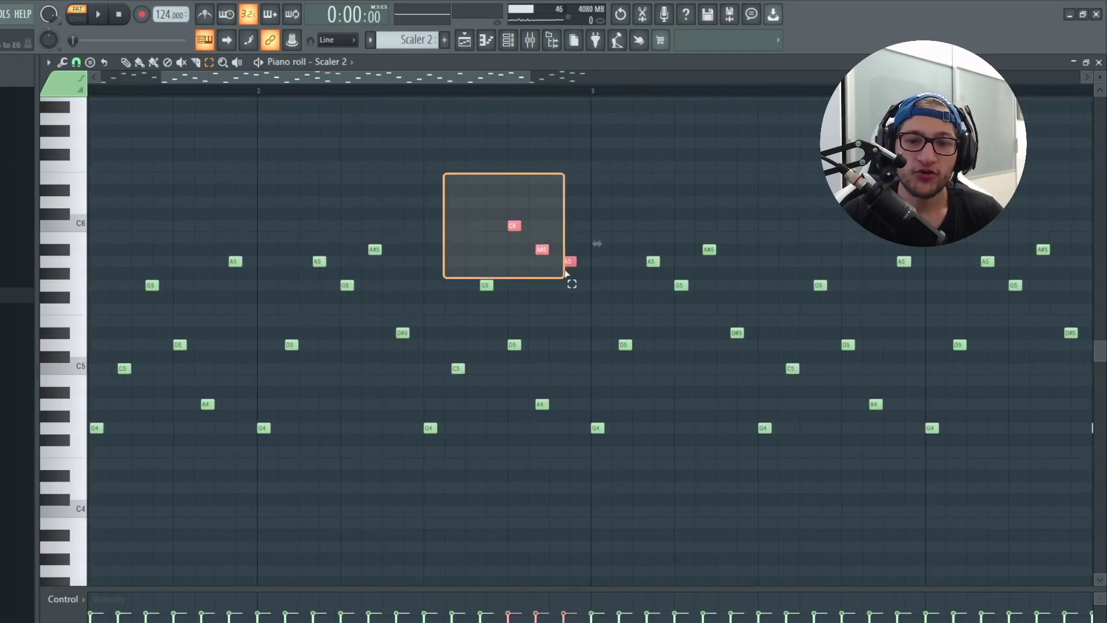
{"action": "mouse_move", "coordinate": [569, 263]}
{"action": "left_mouse_down"}
{"action": "mouse_move", "coordinate": [447, 180]}
{"action": "mouse_move", "coordinate": [517, 209]}
{"action": "mouse_move", "coordinate": [552, 251]}
{"action": "left_mouse_up"}
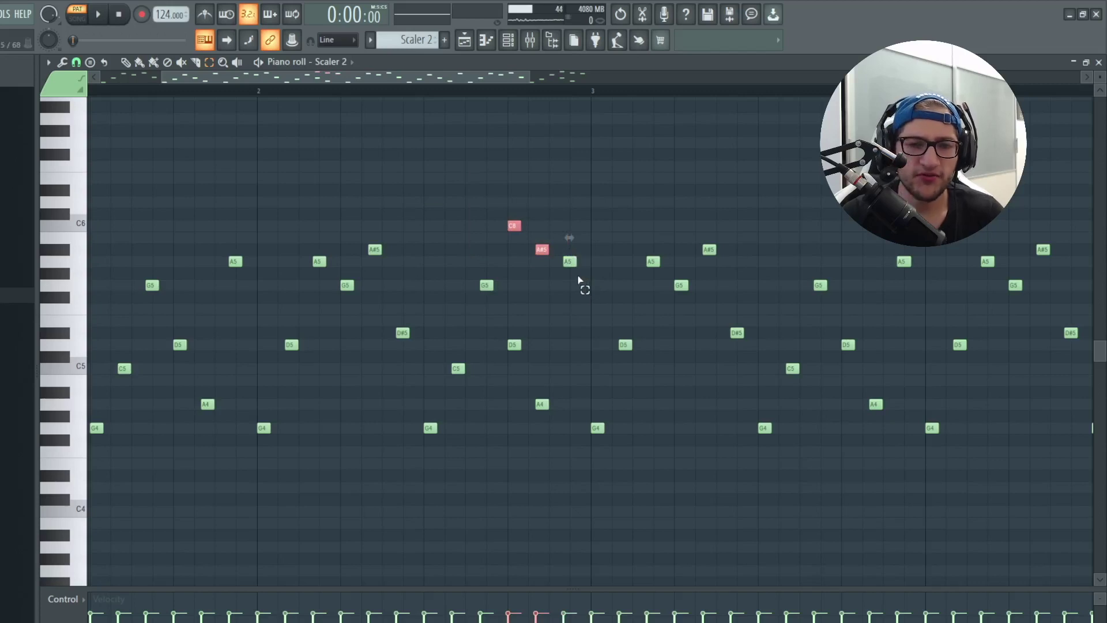
{"action": "left_click_drag", "start_coordinate": [474, 196], "coordinate": [559, 263]}
{"action": "mouse_move", "coordinate": [472, 339]}
{"action": "left_mouse_down"}
{"action": "mouse_move", "coordinate": [452, 388]}
{"action": "mouse_move", "coordinate": [486, 398]}
{"action": "left_mouse_up"}
{"action": "left_click_drag", "start_coordinate": [485, 376], "coordinate": [473, 397]}
{"action": "left_click_drag", "start_coordinate": [569, 388], "coordinate": [526, 409]}
Step: Clear the note selection and play the complete four-bar Scaler 2 pattern
{"action": "scroll", "coordinate": [385, 363], "scroll_direction": "down", "scroll_amount": 3}
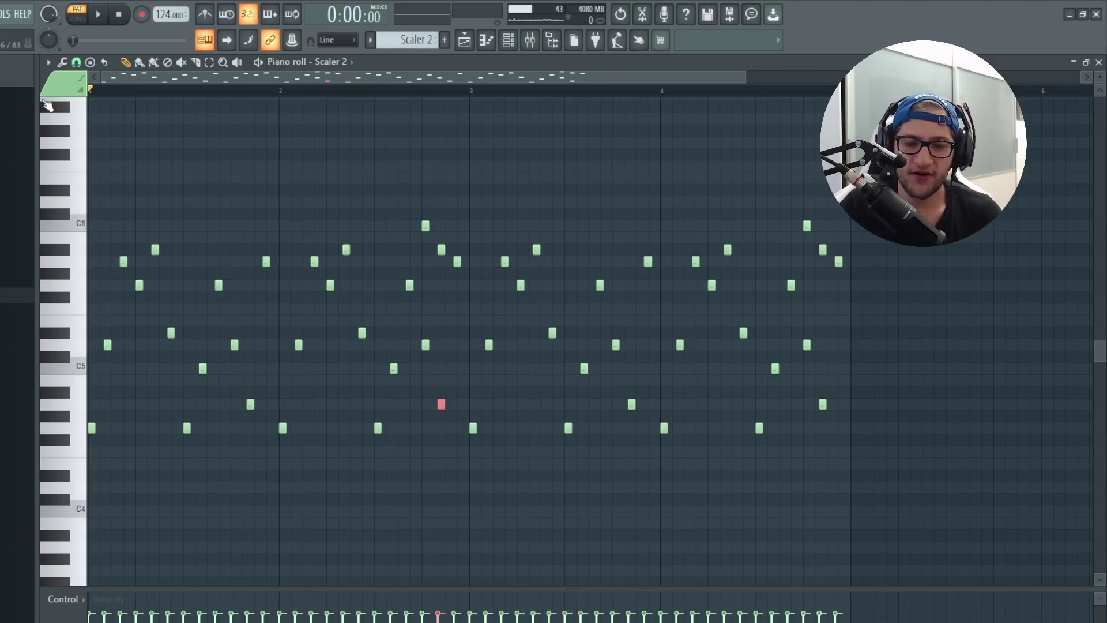
{"action": "left_click", "coordinate": [208, 66]}
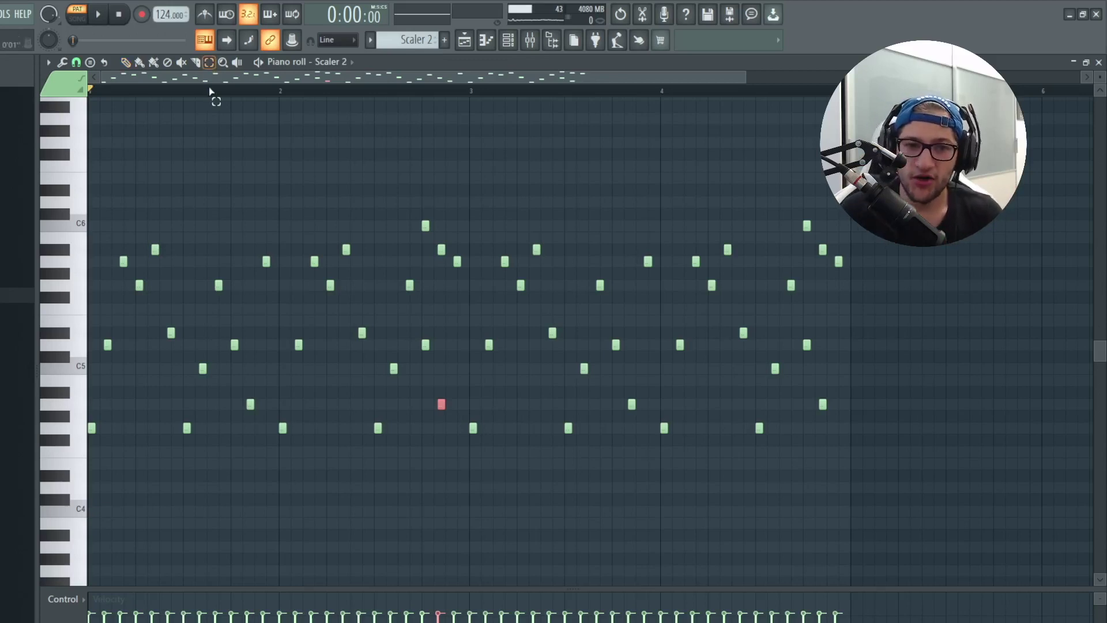
{"action": "left_click", "coordinate": [212, 98]}
{"action": "left_click", "coordinate": [126, 63]}
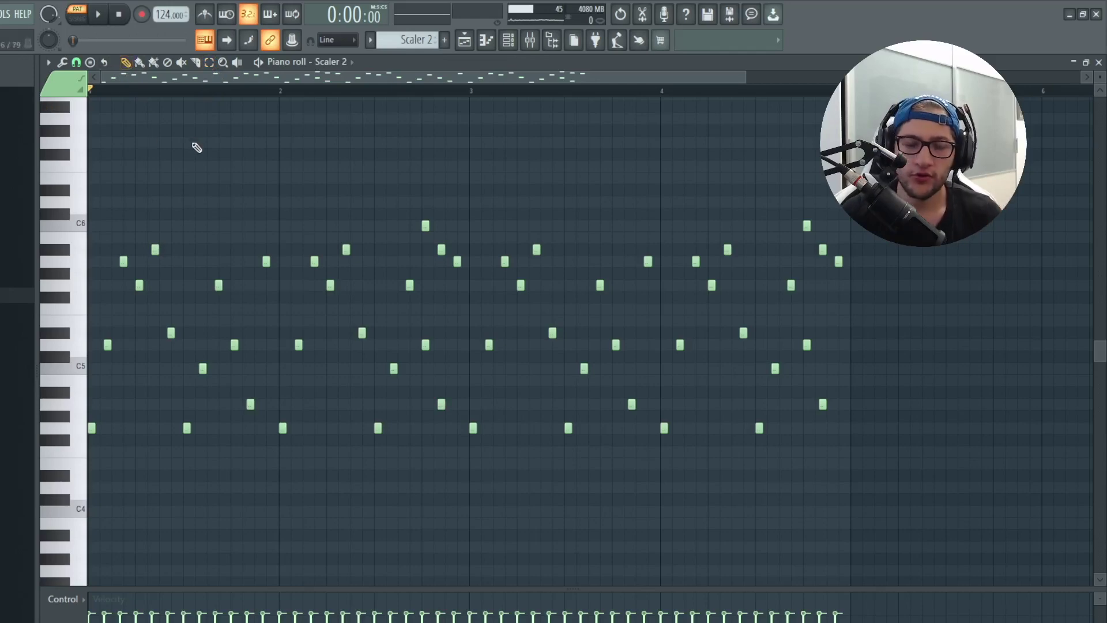
{"action": "key", "text": "space"}
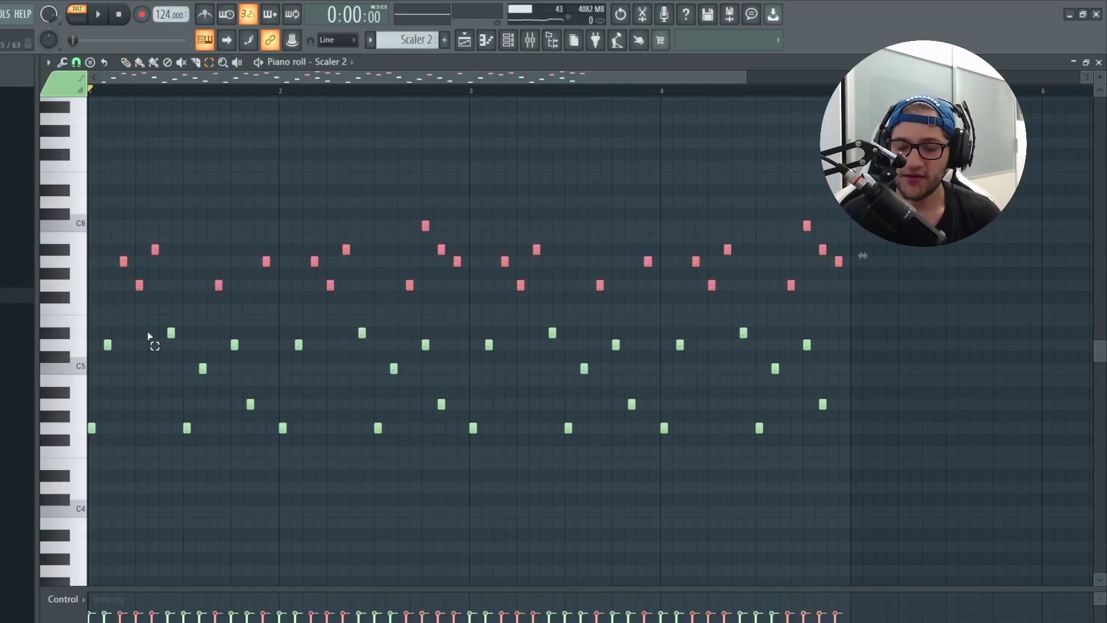
Step: Delete the selected upper notes, G5 to C6, and play the remaining lower notes on their own
{"action": "key", "text": "Delete"}
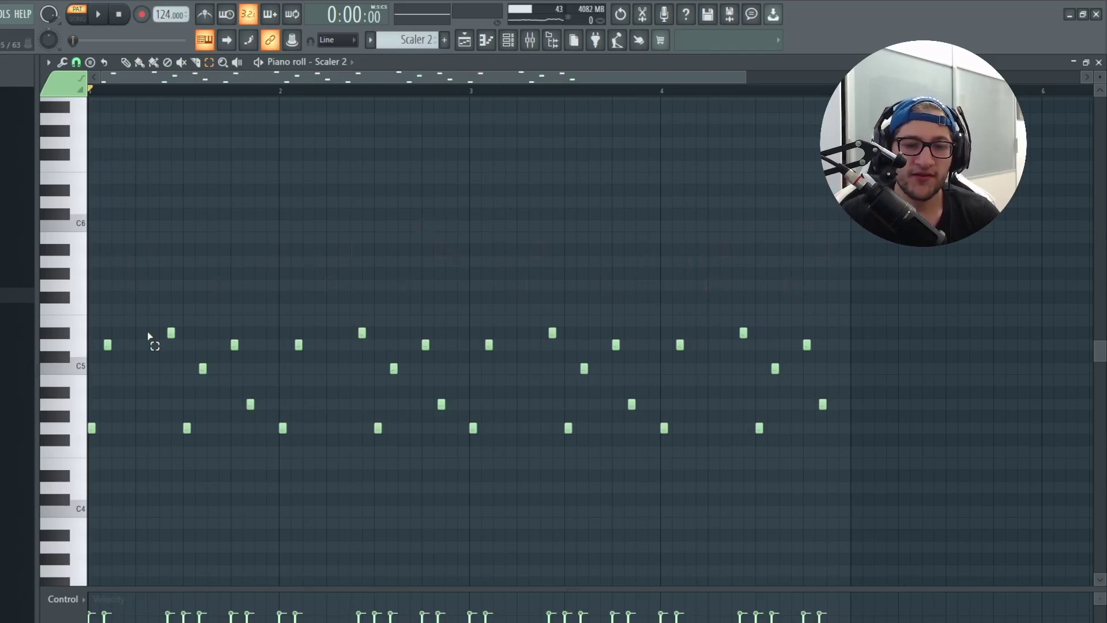
{"action": "key", "text": "space"}
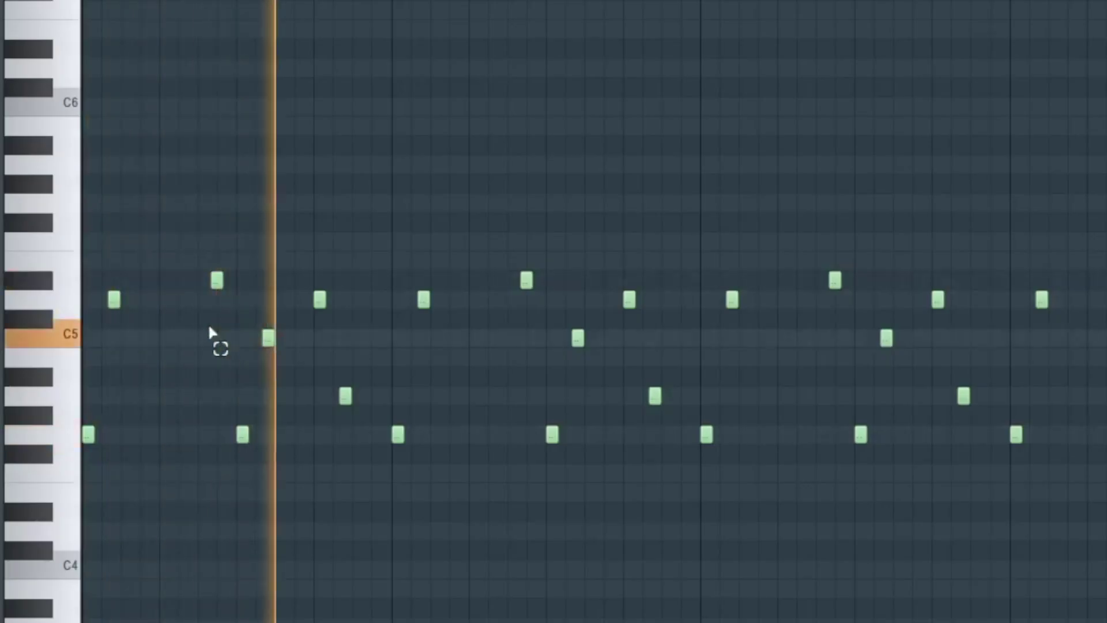
{"action": "key", "text": "space"}
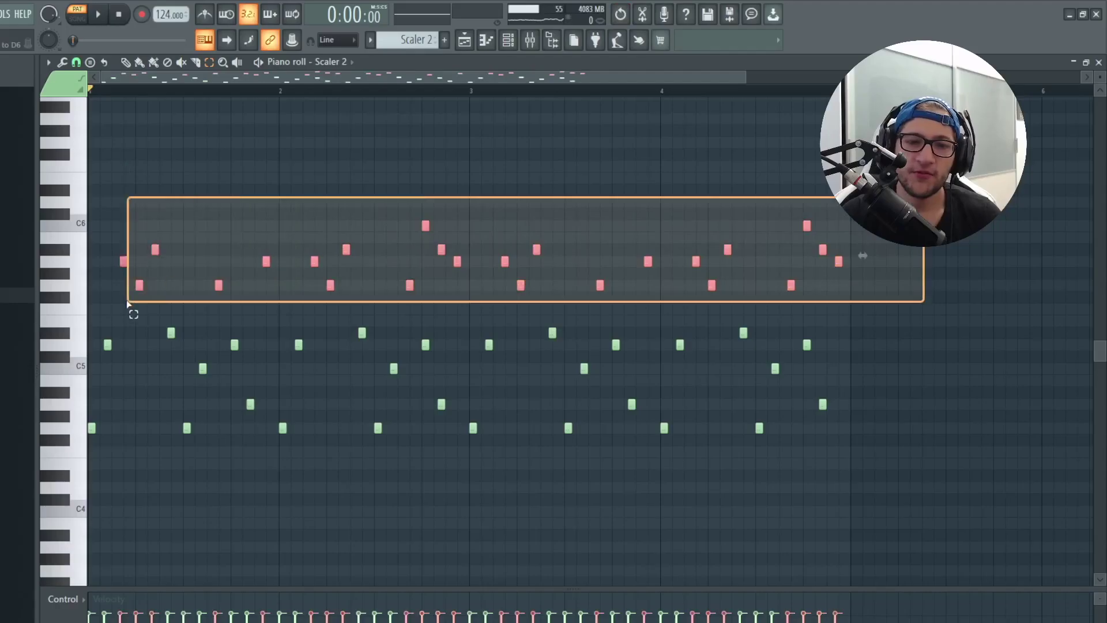
Step: Delete the lower notes, G4 to D#5, and play the upper melody on its own
{"action": "left_click_drag", "start_coordinate": [127, 301], "coordinate": [126, 302]}
{"action": "left_click_drag", "start_coordinate": [899, 316], "coordinate": [37, 480]}
{"action": "key", "text": "Delete"}
{"action": "key", "text": "space"}
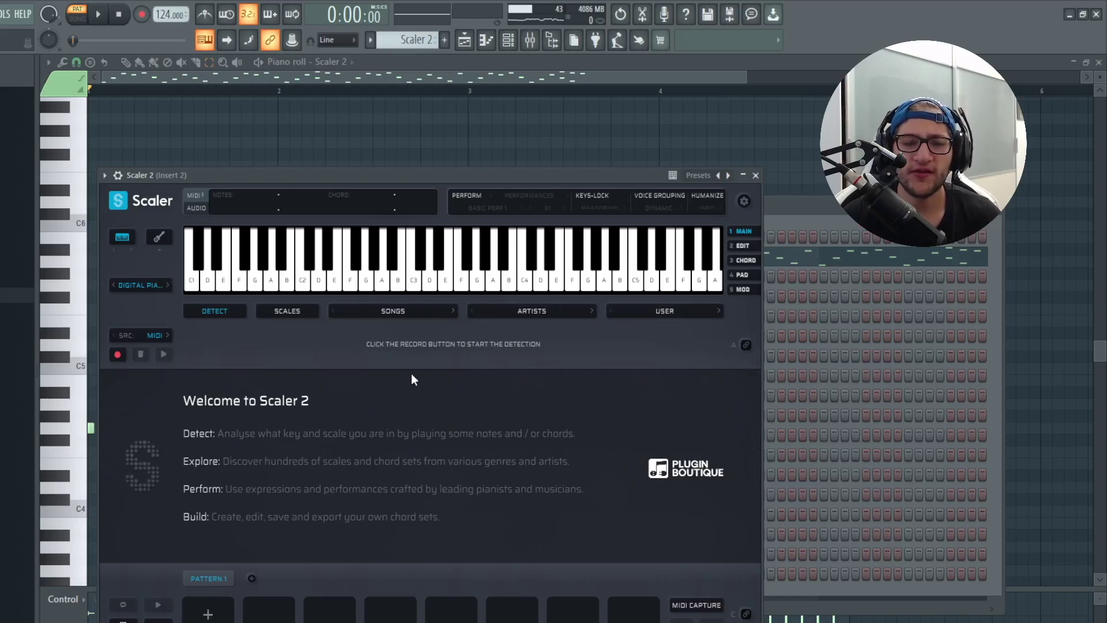
Step: Close the Scaler 2 plugin and review the Grand Harp instrument loaded in the Kontakt #3 channel
{"action": "left_click", "coordinate": [756, 175]}
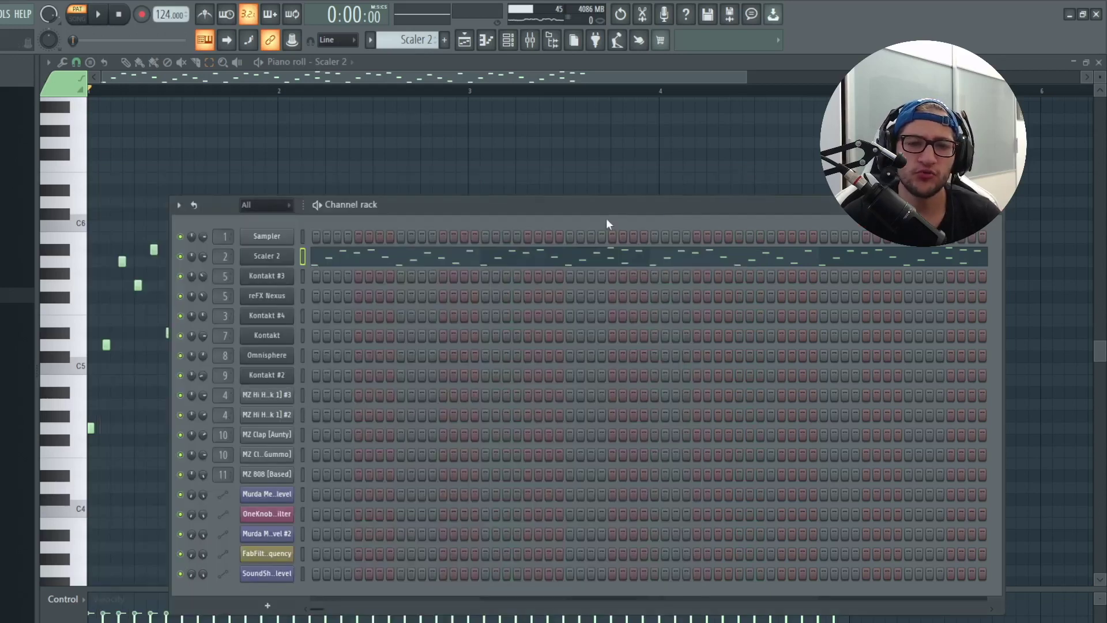
{"action": "left_click", "coordinate": [292, 277]}
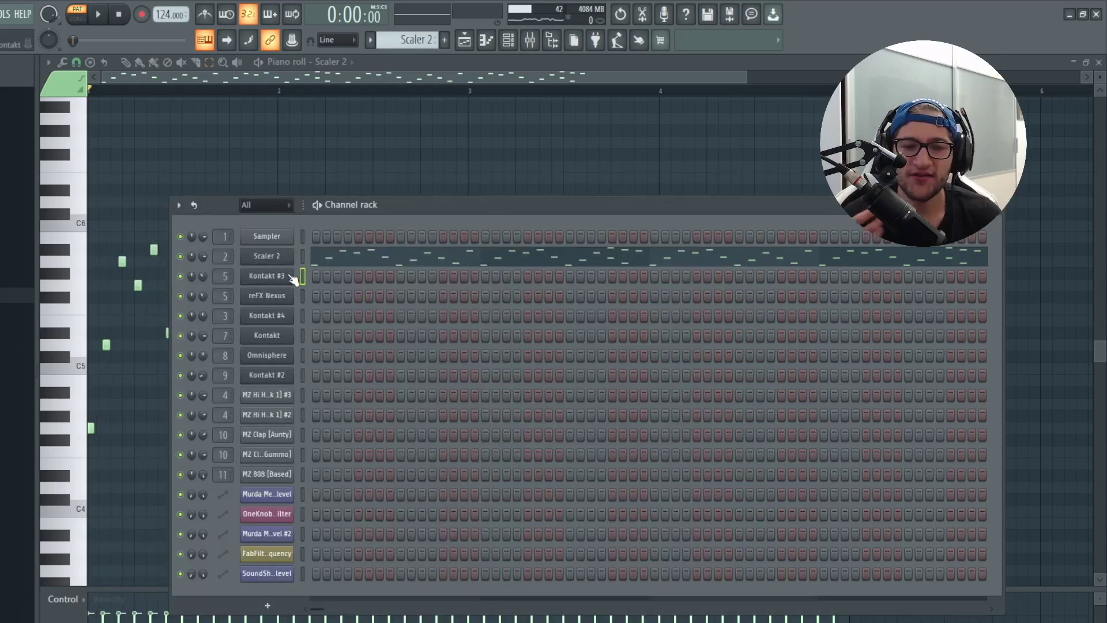
{"action": "left_click", "coordinate": [291, 278]}
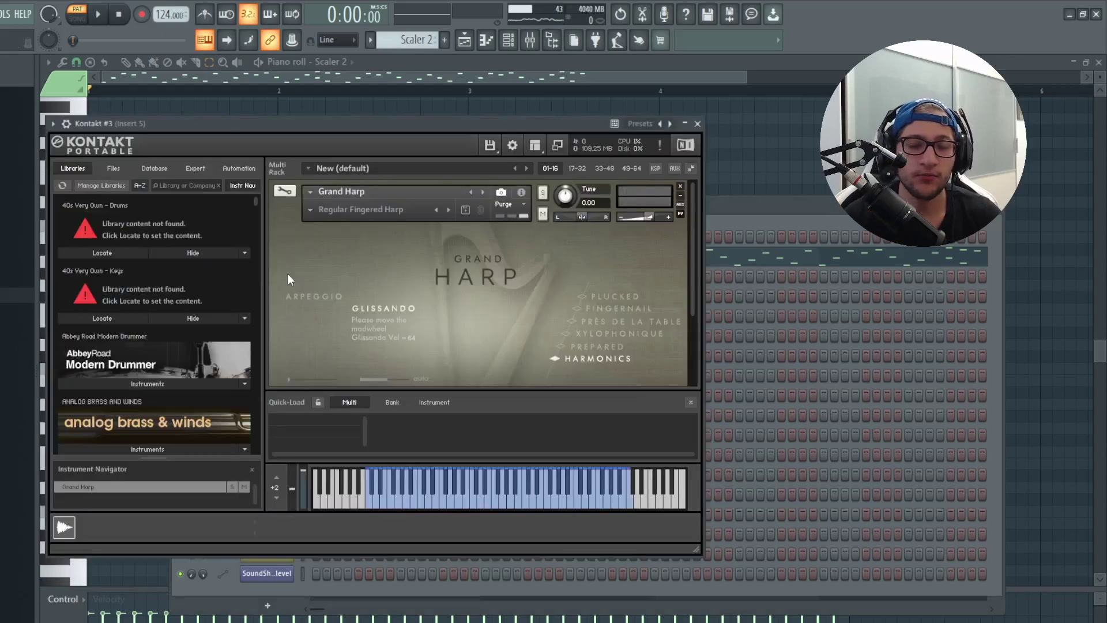
{"action": "mouse_move", "coordinate": [690, 217]}
{"action": "left_mouse_down"}
{"action": "mouse_move", "coordinate": [685, 288]}
{"action": "mouse_move", "coordinate": [686, 220]}
{"action": "mouse_move", "coordinate": [683, 237]}
{"action": "left_mouse_up"}
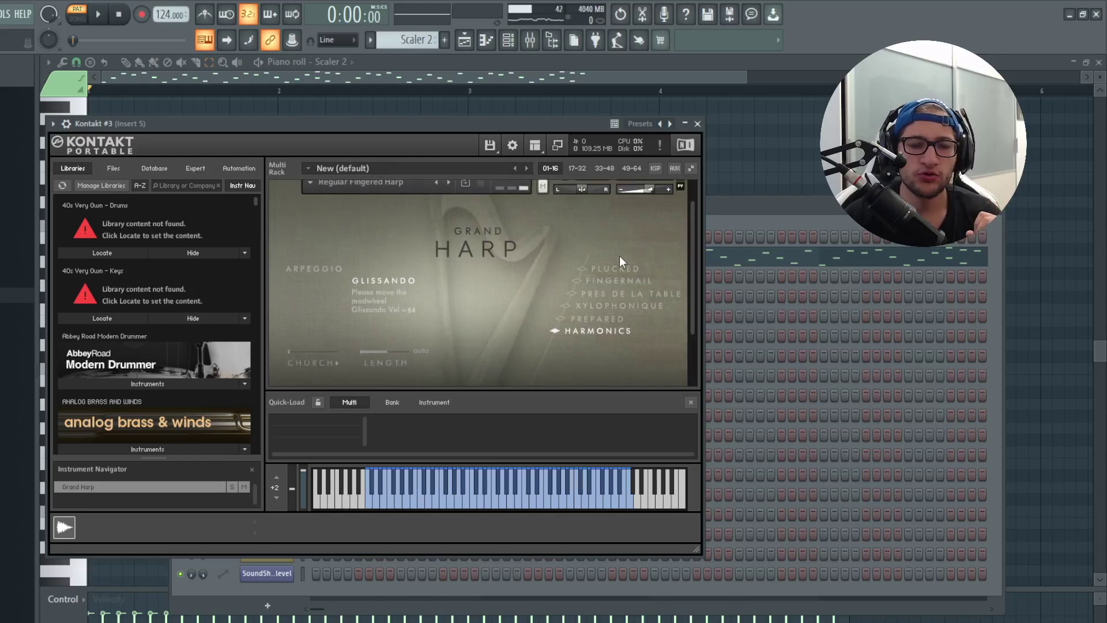
{"action": "left_click_drag", "start_coordinate": [691, 240], "coordinate": [694, 195]}
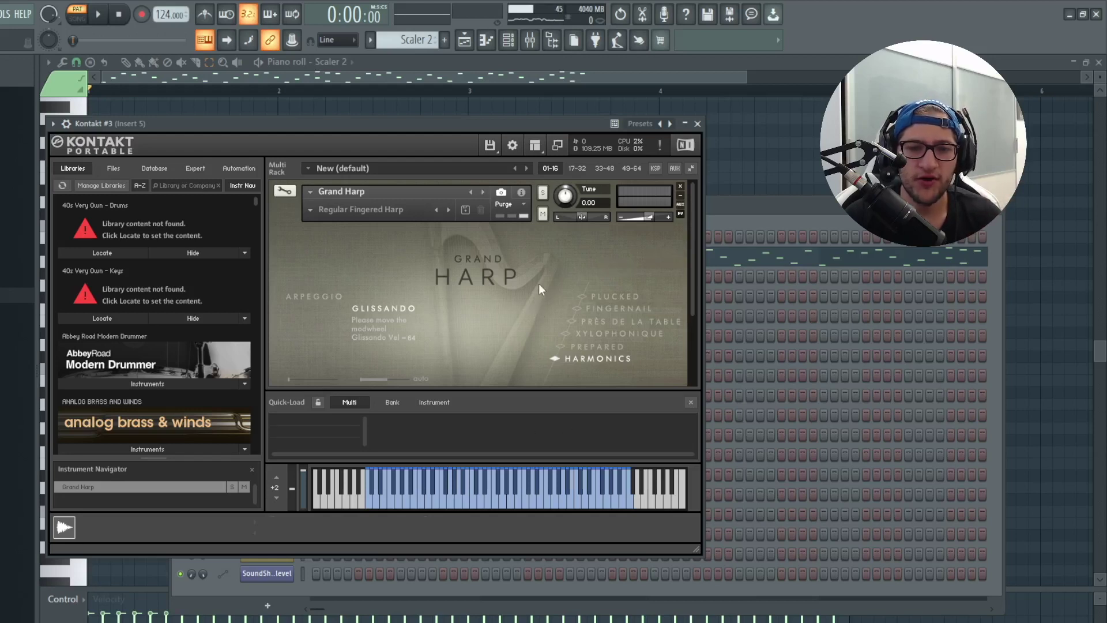
{"action": "left_click", "coordinate": [698, 124]}
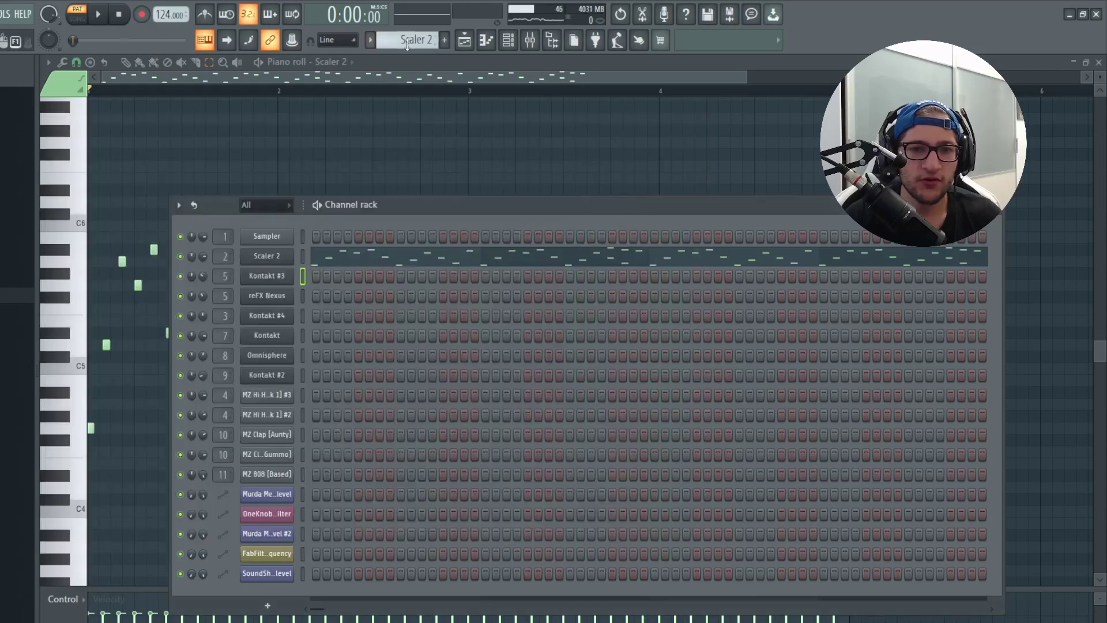
Step: Switch to the Kontakt #3 pattern and play back its notes
{"action": "scroll", "coordinate": [412, 40], "scroll_direction": "down", "scroll_amount": 1}
{"action": "key", "text": "space"}
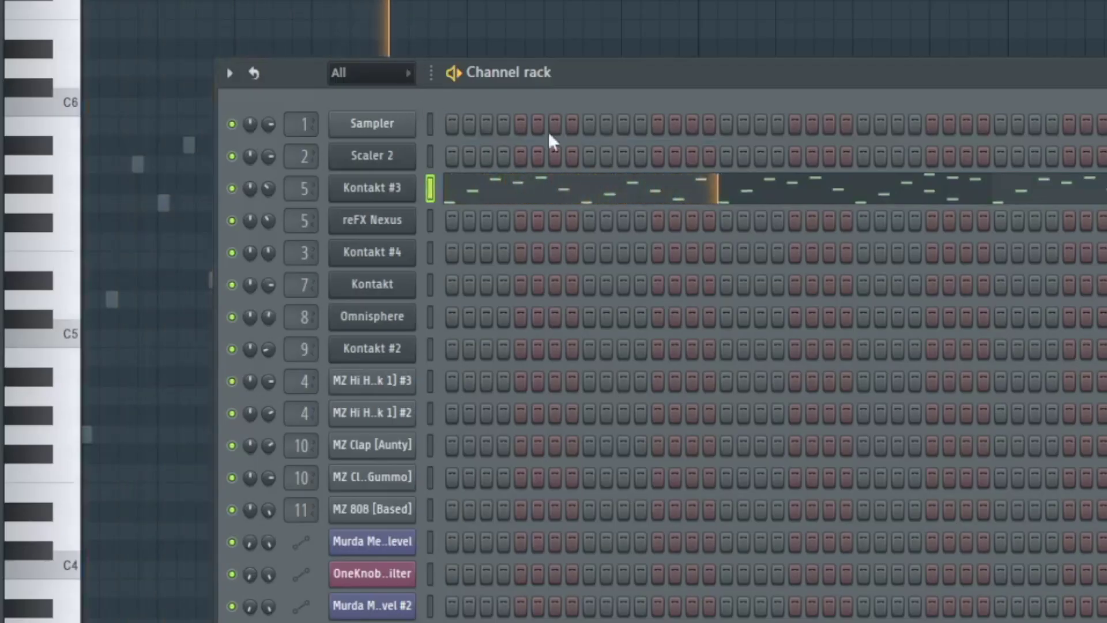
{"action": "key", "text": "space"}
Step: Check the ST Dark Cellos preset in reFX Nexus and play the reFX Nexus pattern
{"action": "left_click", "coordinate": [400, 225]}
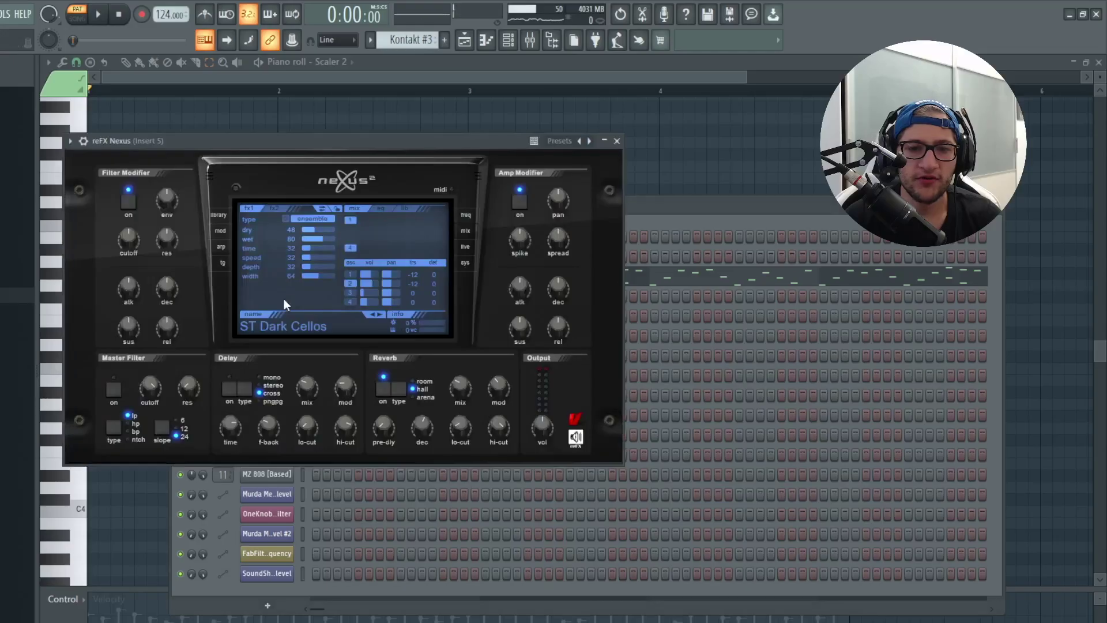
{"action": "left_click", "coordinate": [617, 141]}
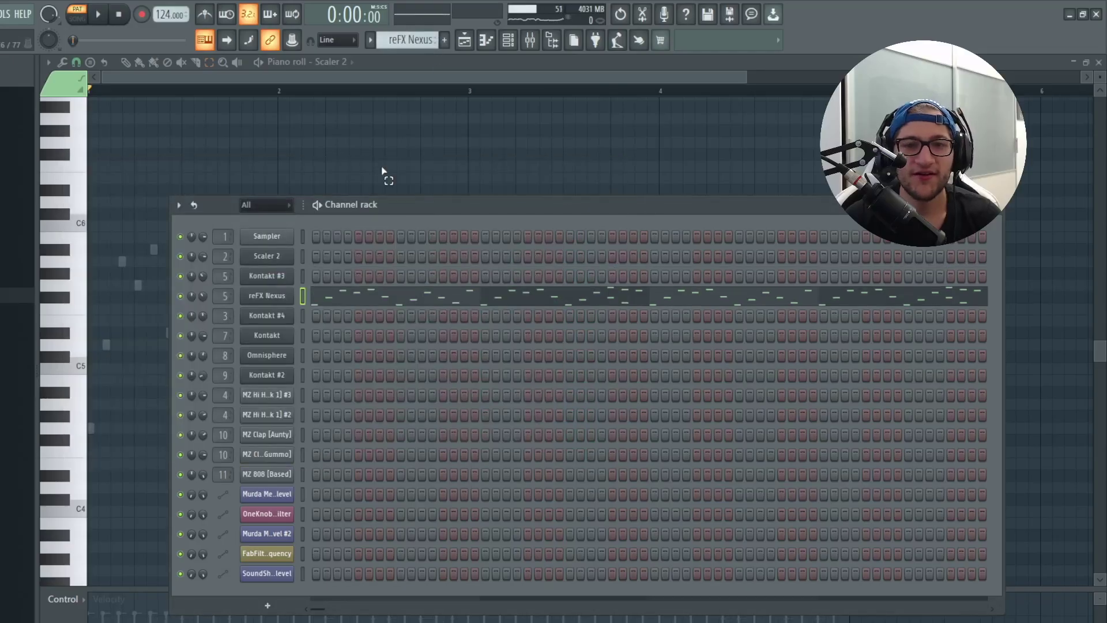
{"action": "key", "text": "space"}
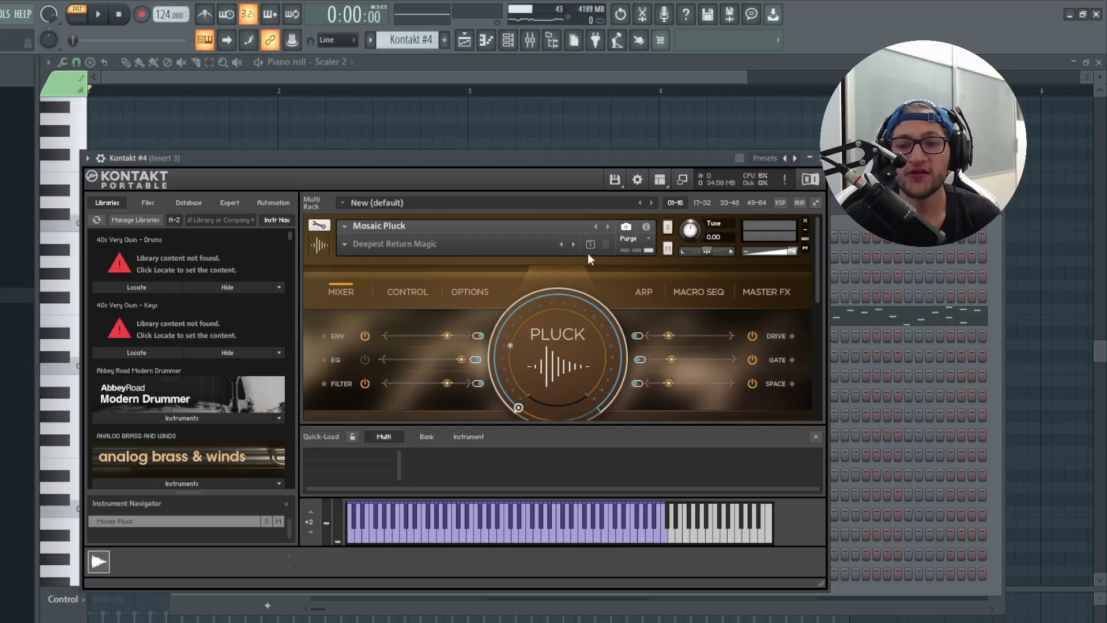
Step: Close the Mosaic Pluck and harp instrument windows, playing the Kontakt #4 and Kontakt patterns in turn
{"action": "left_click", "coordinate": [810, 158]}
{"action": "key", "text": "space"}
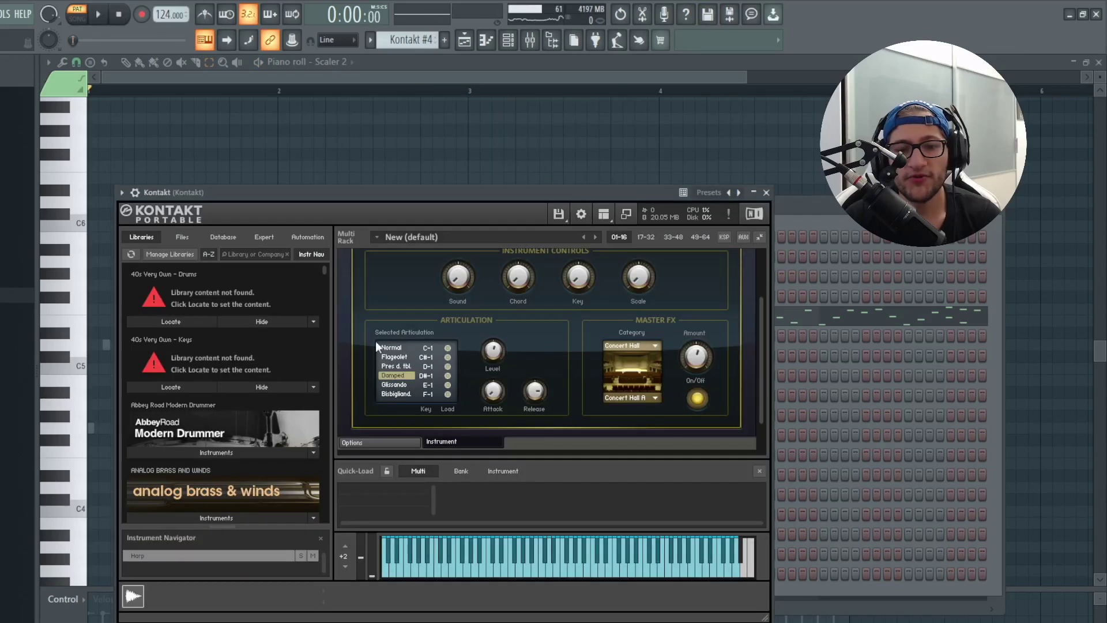
{"action": "left_click", "coordinate": [354, 77]}
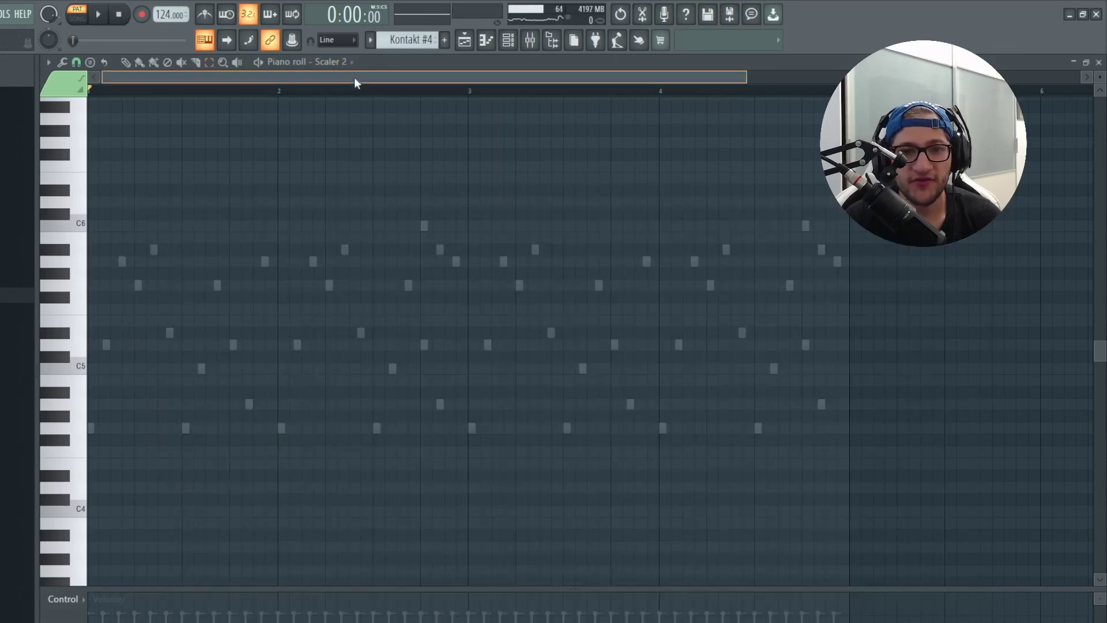
{"action": "key", "text": "space"}
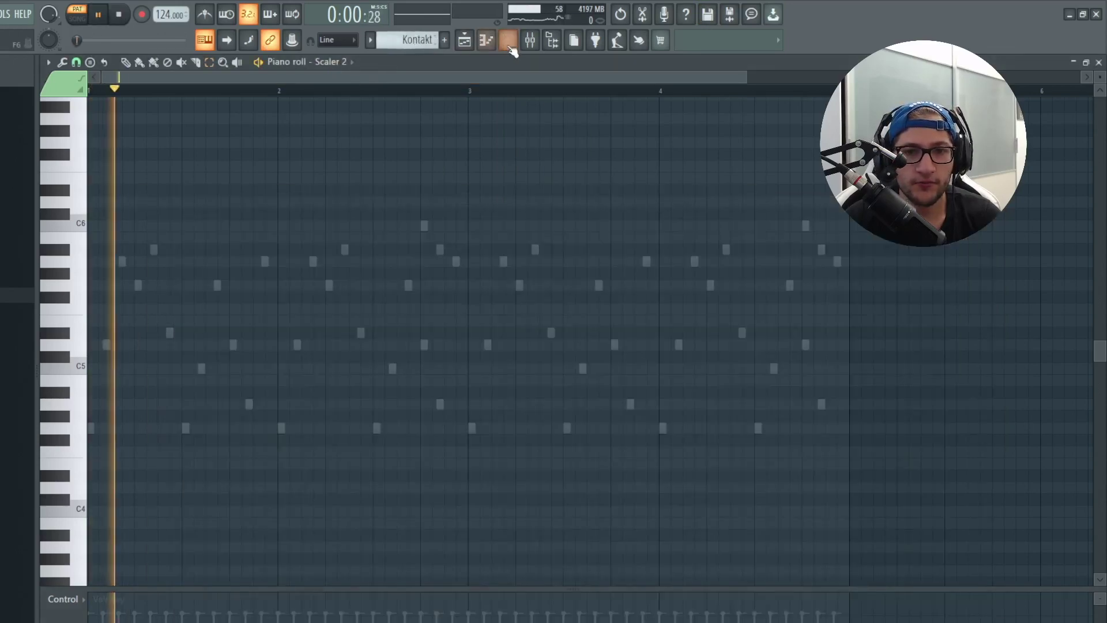
Step: From the channel rack, inspect the REV 20 Flute preset in Kontakt #2 and open the Omnisphere plugin
{"action": "left_click", "coordinate": [509, 40]}
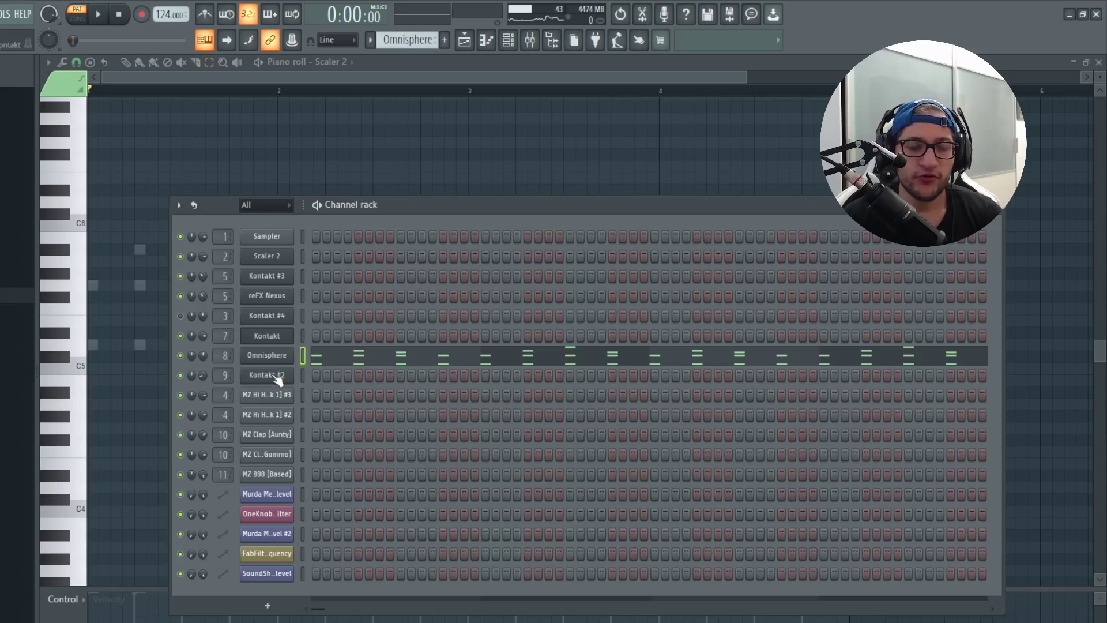
{"action": "left_click", "coordinate": [274, 376]}
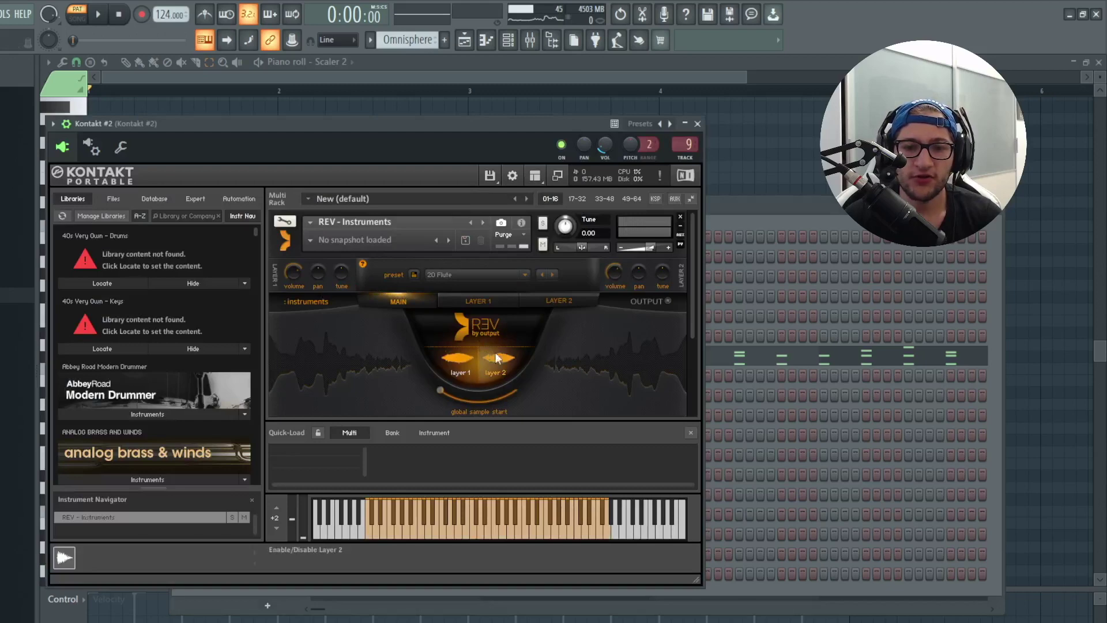
{"action": "left_click", "coordinate": [697, 123]}
{"action": "left_click", "coordinate": [261, 355]}
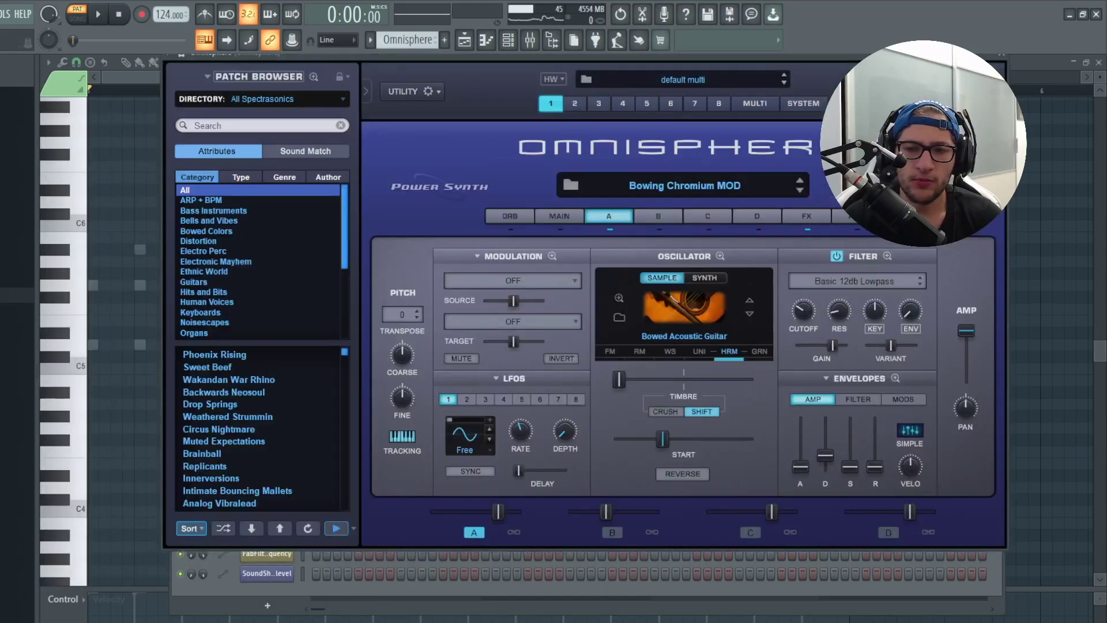
Step: Close the Omnisphere plugin and play back the notes of its pattern in the piano roll
{"action": "left_click", "coordinate": [1002, 56]}
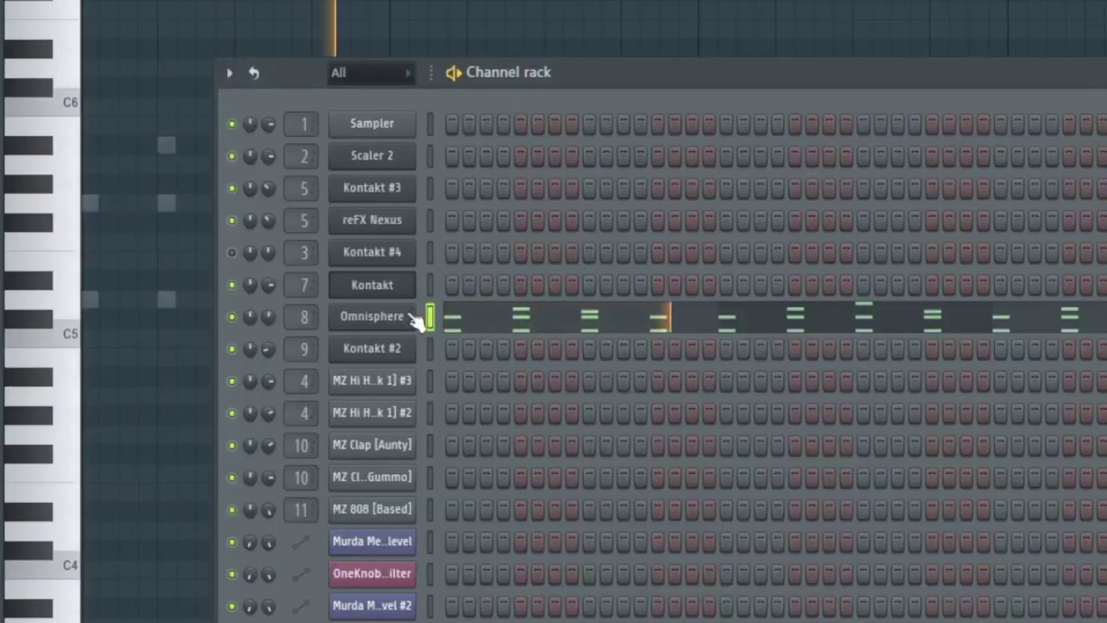
{"action": "left_click", "coordinate": [444, 316]}
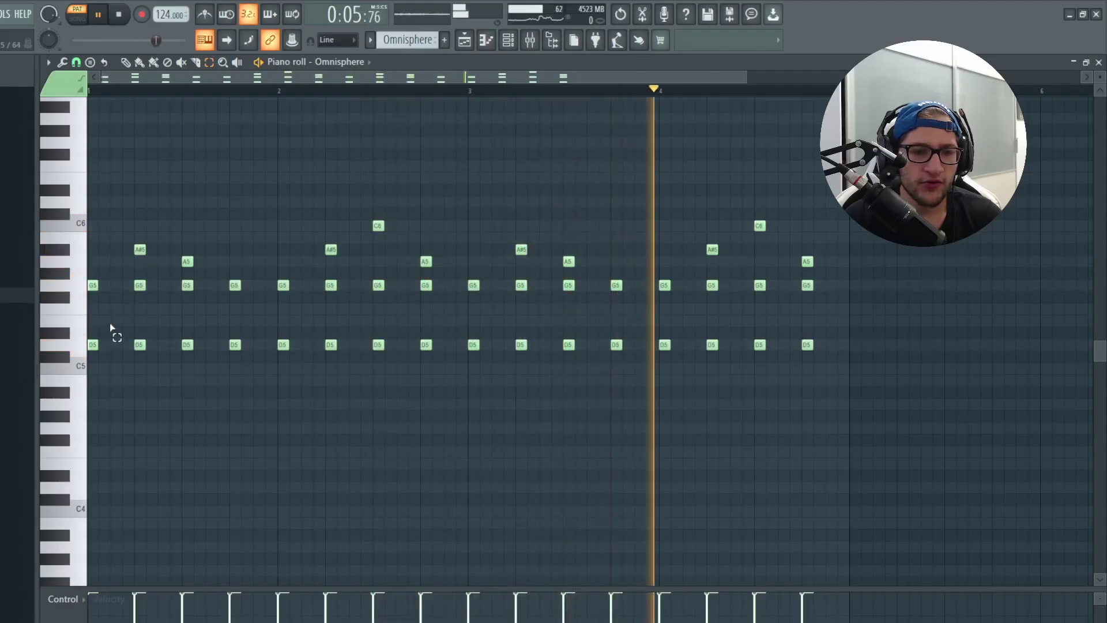
{"action": "key", "text": "space"}
Step: In the Omnisphere pattern, select the row of D5 notes, mark the higher A#5 and C6 notes, and clear the selection
{"action": "left_click", "coordinate": [93, 344]}
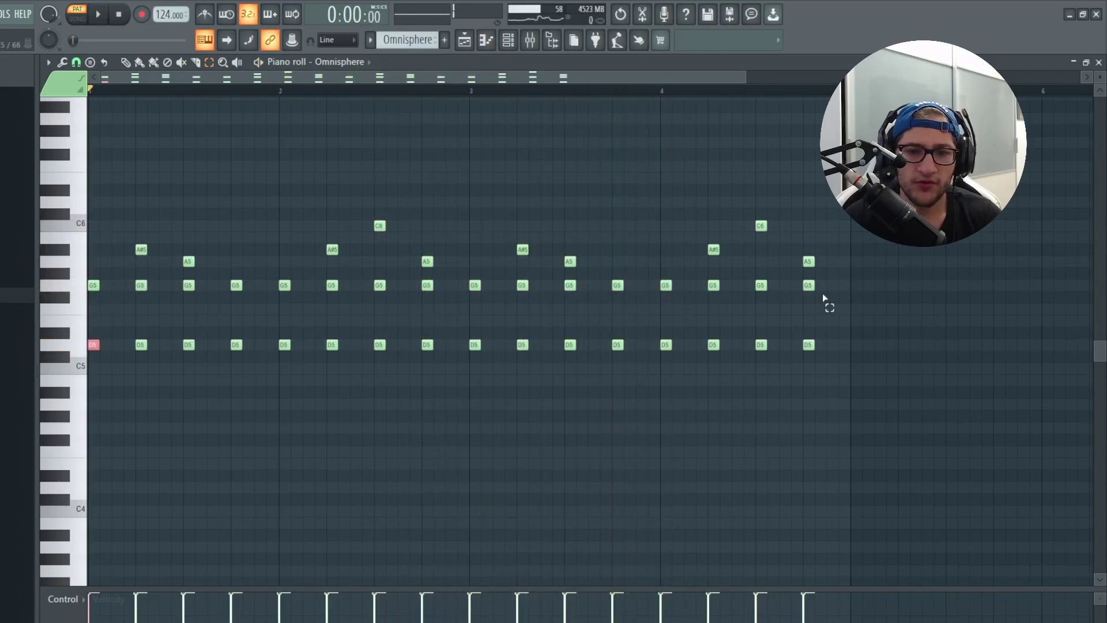
{"action": "left_click_drag", "start_coordinate": [823, 297], "coordinate": [81, 303]}
{"action": "left_click_drag", "start_coordinate": [873, 328], "coordinate": [17, 354]}
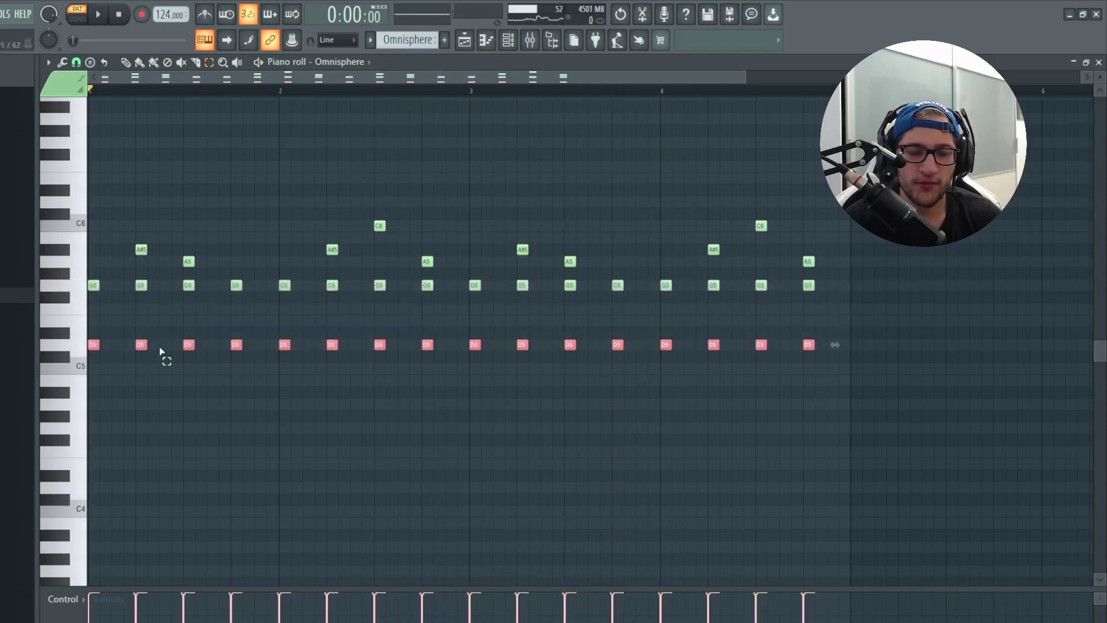
{"action": "left_click_drag", "start_coordinate": [125, 231], "coordinate": [150, 263]}
{"action": "left_click_drag", "start_coordinate": [442, 224], "coordinate": [265, 238]}
{"action": "left_click", "coordinate": [452, 233]}
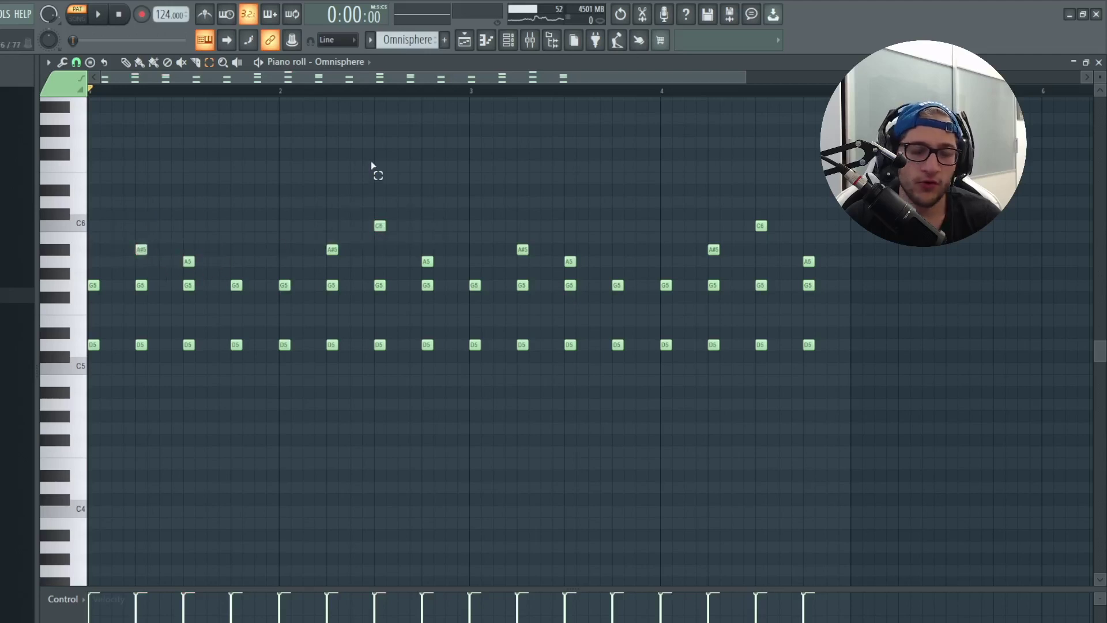
Step: Bring up the playlist arrangement and inspect the Murda Melodies effect on the Scaler 2 mixer track, closing its window before returning
{"action": "key", "text": "F5"}
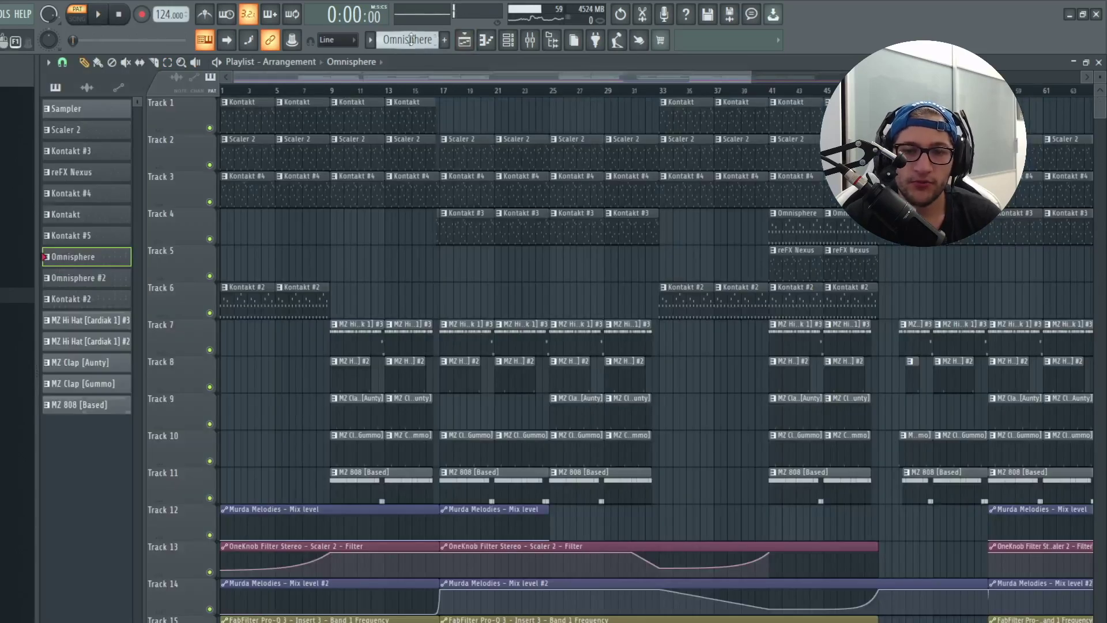
{"action": "scroll", "coordinate": [411, 39], "scroll_direction": "down", "scroll_amount": 1}
{"action": "left_click", "coordinate": [508, 39]}
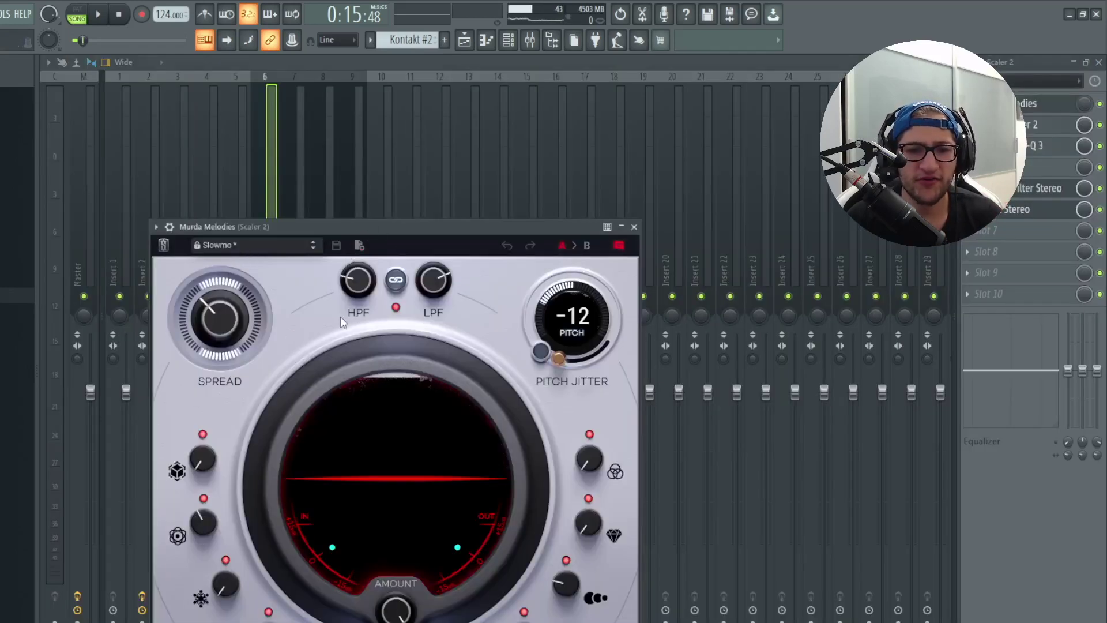
{"action": "left_click", "coordinate": [635, 227]}
{"action": "left_click", "coordinate": [464, 39]}
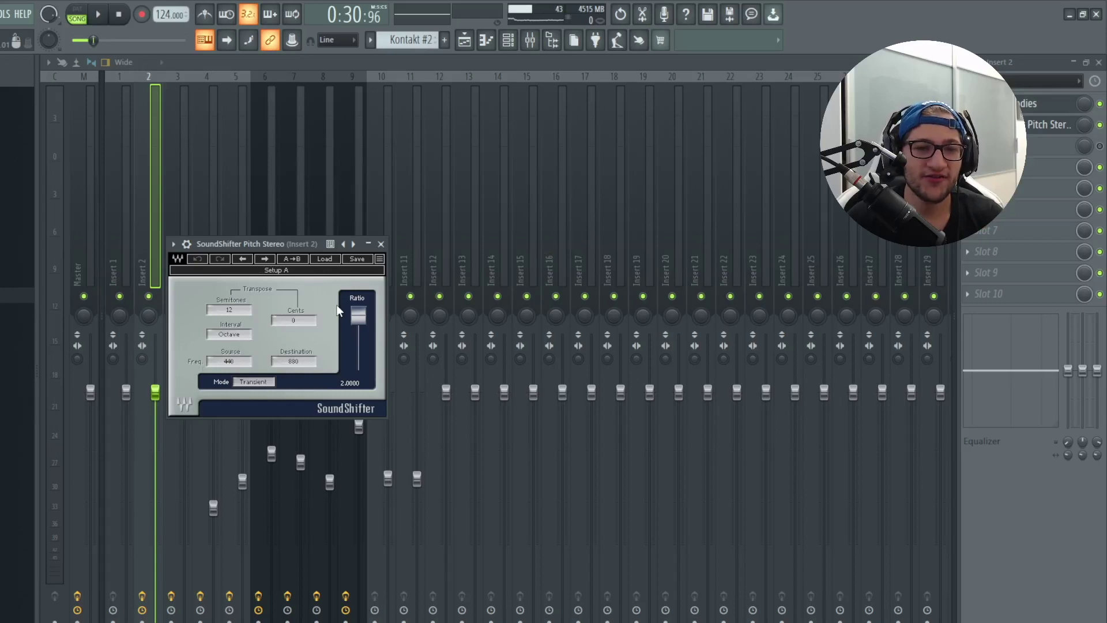
Step: In the playlist, unmute the automation on Tracks 13 and 14 and play the soloed Scaler 2 track from bar 17
{"action": "left_click", "coordinate": [466, 41]}
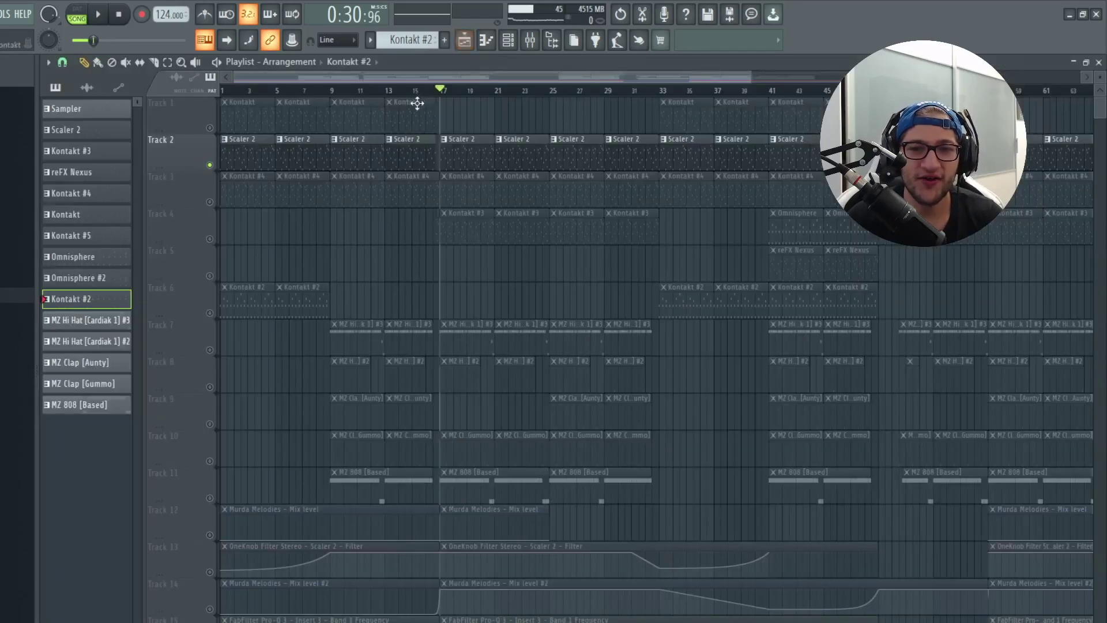
{"action": "left_click", "coordinate": [210, 570]}
{"action": "left_click", "coordinate": [210, 608]}
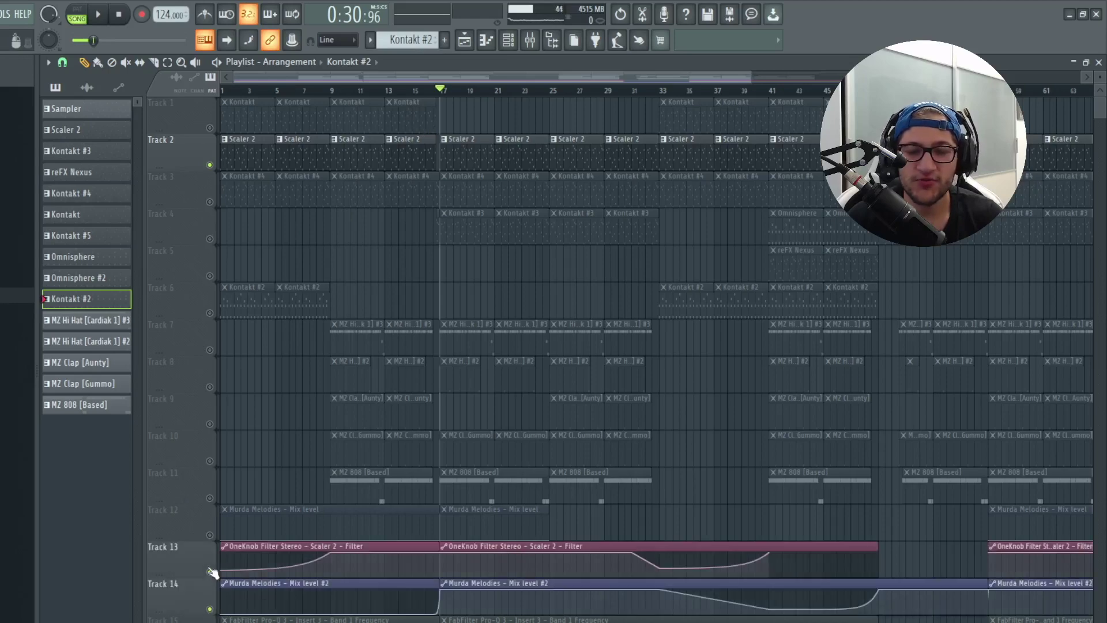
{"action": "key", "text": "space"}
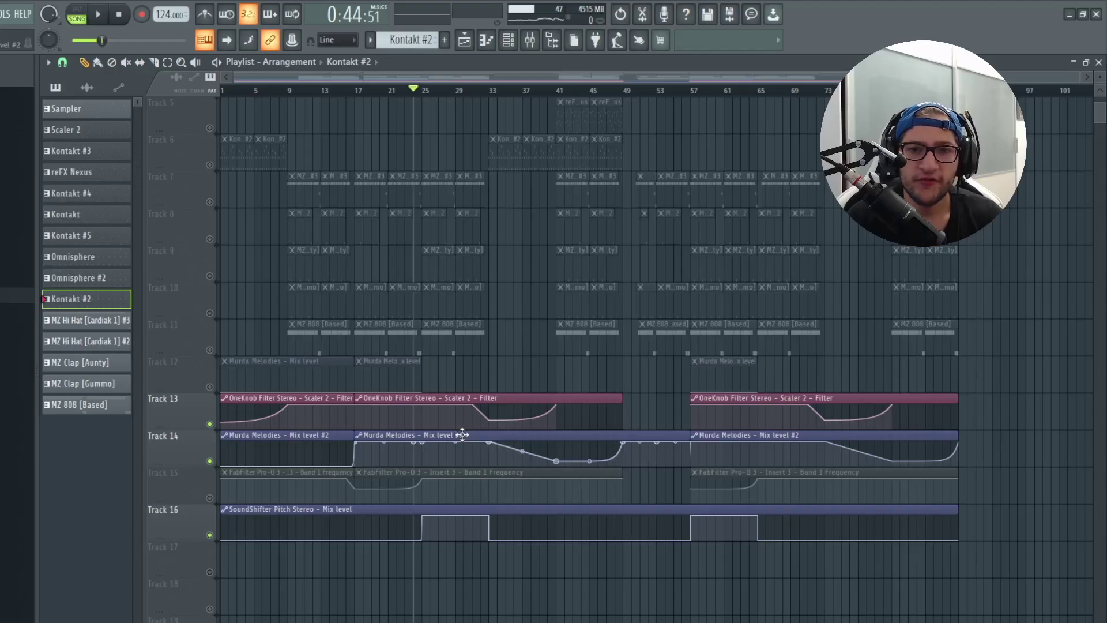
Step: Move the playhead to just before bar 49 and play the Scaler 2 track with its automation through that transition
{"action": "scroll", "coordinate": [463, 435], "scroll_direction": "up", "scroll_amount": 1}
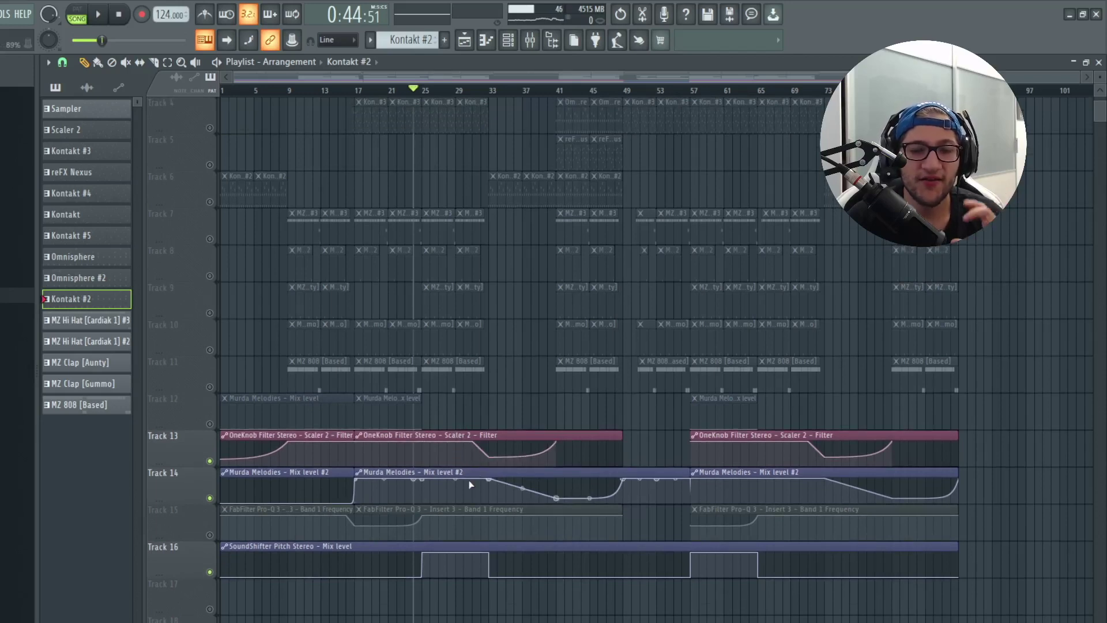
{"action": "left_click", "coordinate": [614, 91]}
{"action": "scroll", "coordinate": [648, 198], "scroll_direction": "up", "scroll_amount": 3}
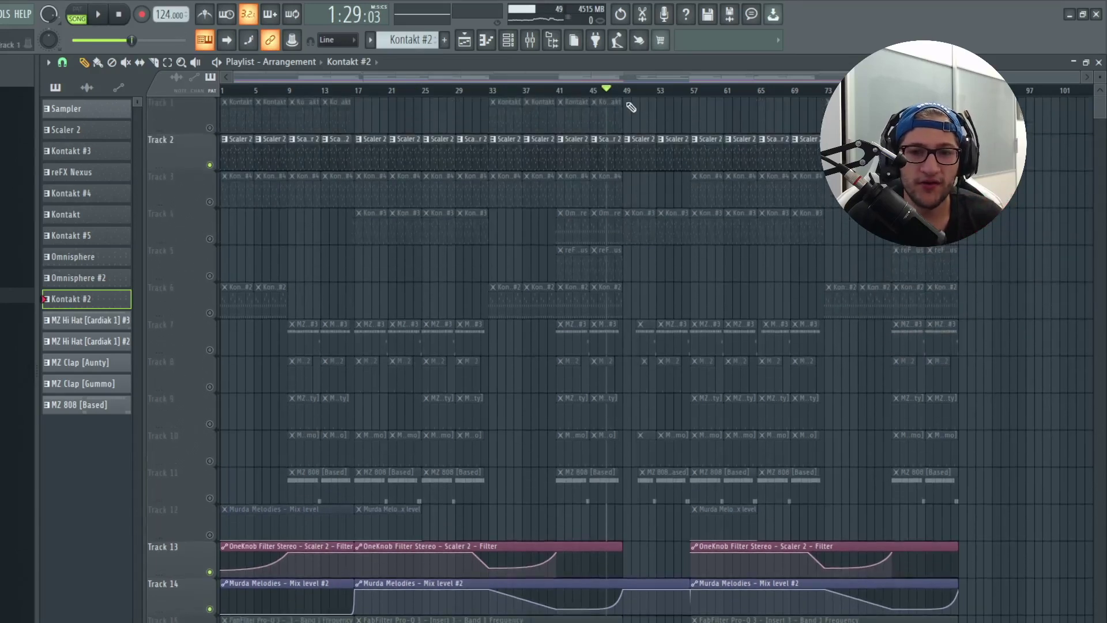
{"action": "left_click", "coordinate": [624, 93]}
{"action": "scroll", "coordinate": [625, 346], "scroll_direction": "down", "scroll_amount": 1}
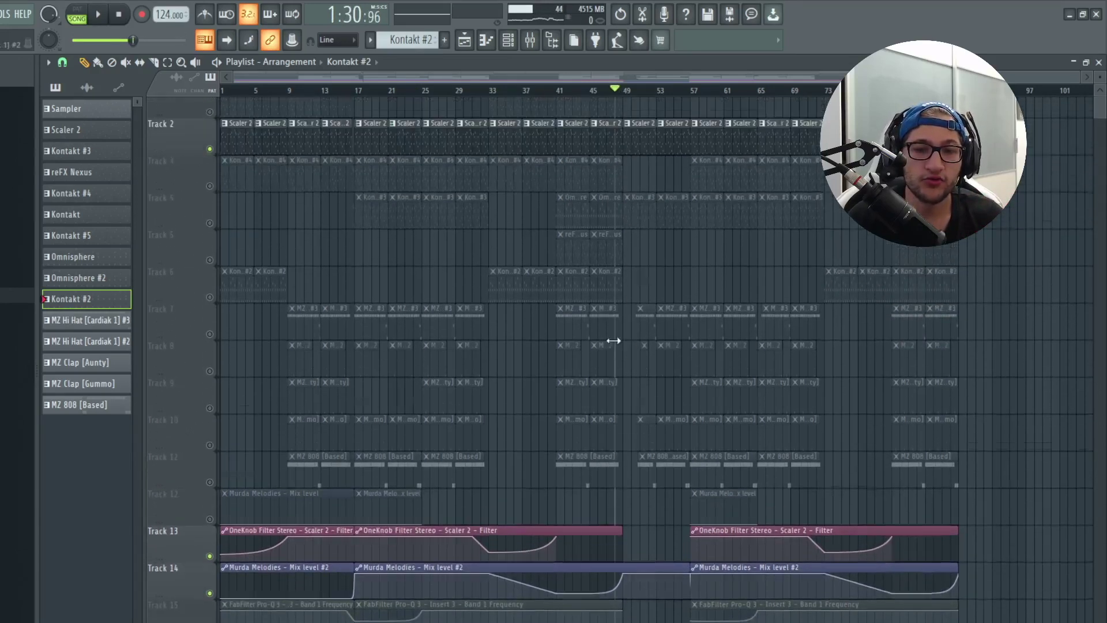
{"action": "scroll", "coordinate": [613, 343], "scroll_direction": "up", "scroll_amount": 1}
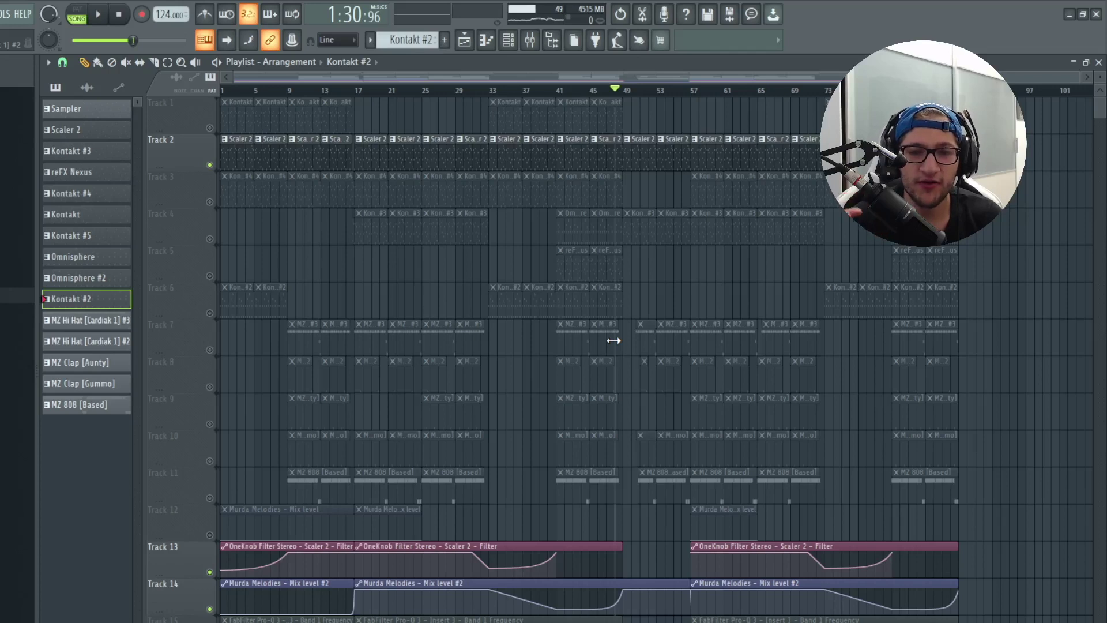
{"action": "key", "text": "space"}
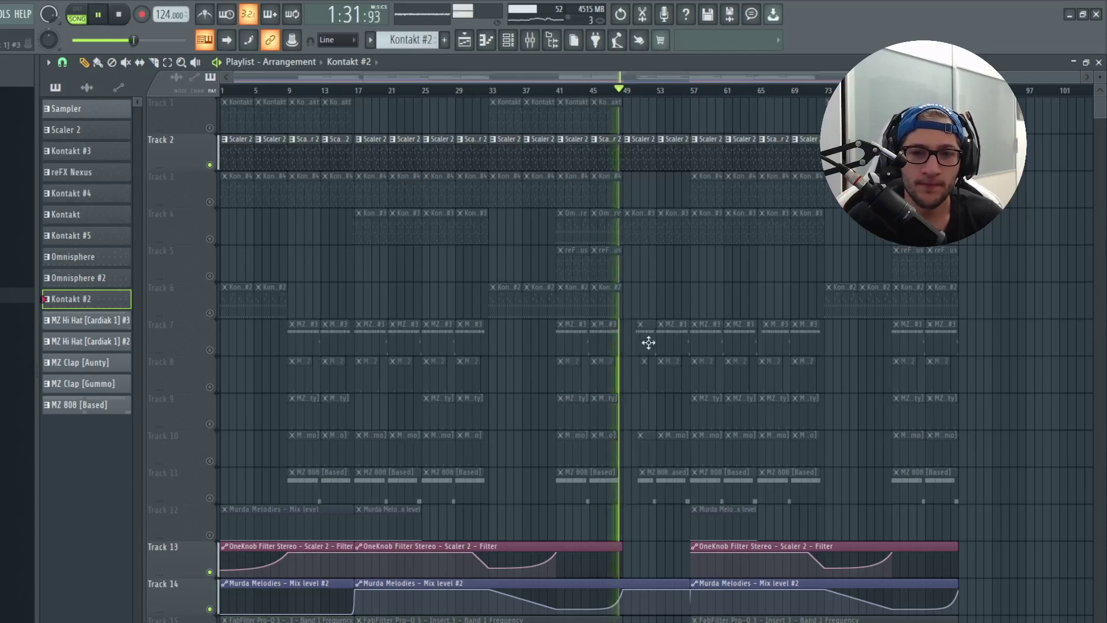
{"action": "key", "text": "space"}
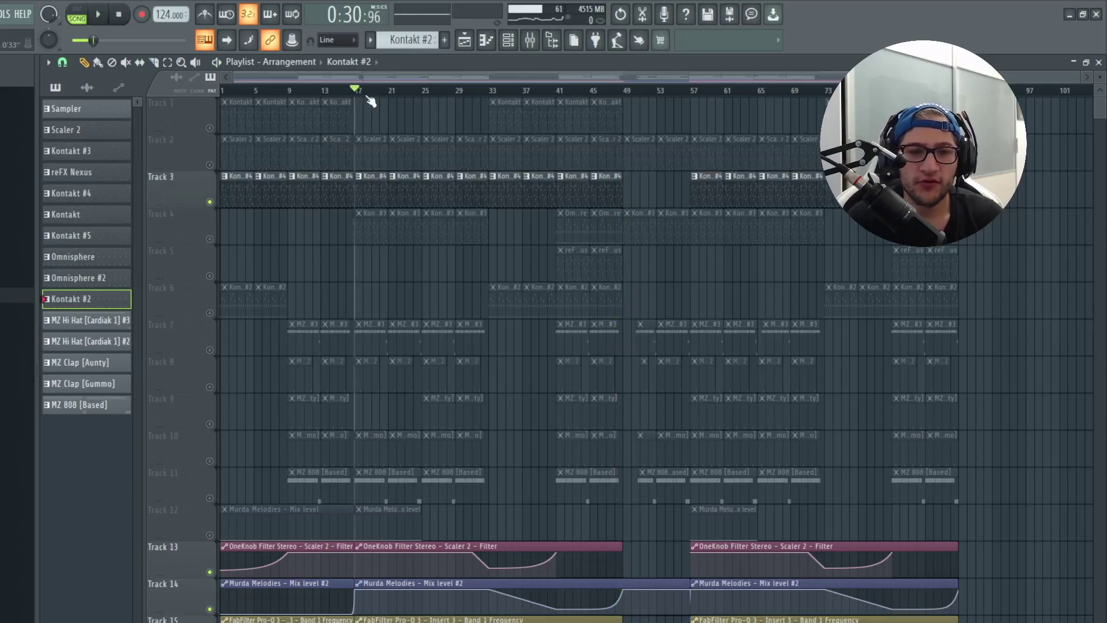
Step: Play the soloed Kontakt #4 clips on Track 3 from bar 17 and again from bar 25
{"action": "key", "text": "space"}
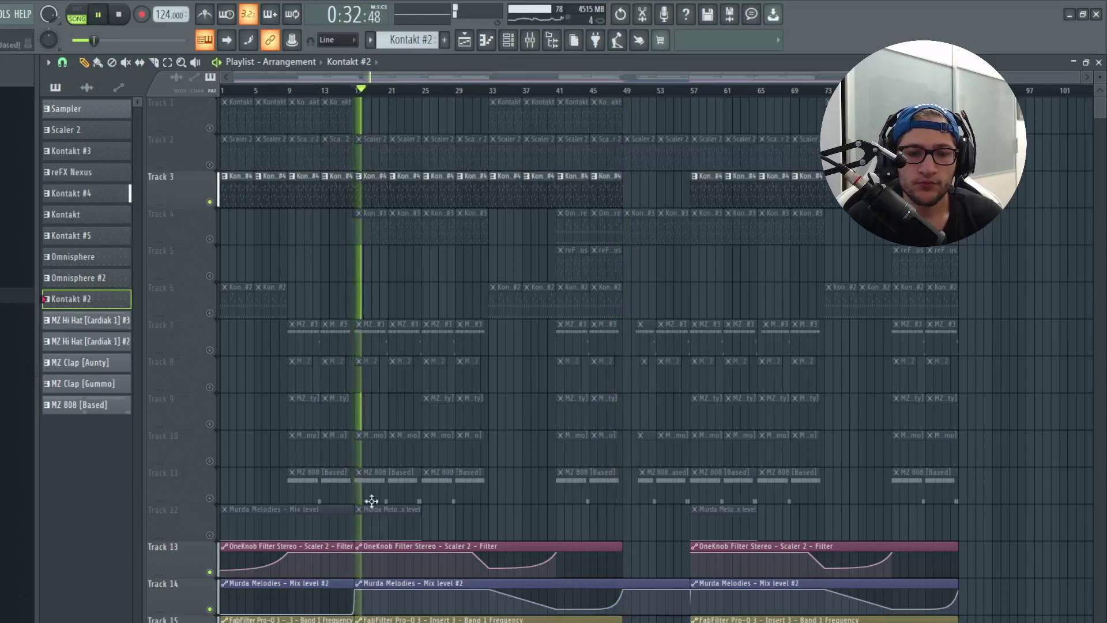
{"action": "key", "text": "space"}
{"action": "left_click", "coordinate": [424, 91]}
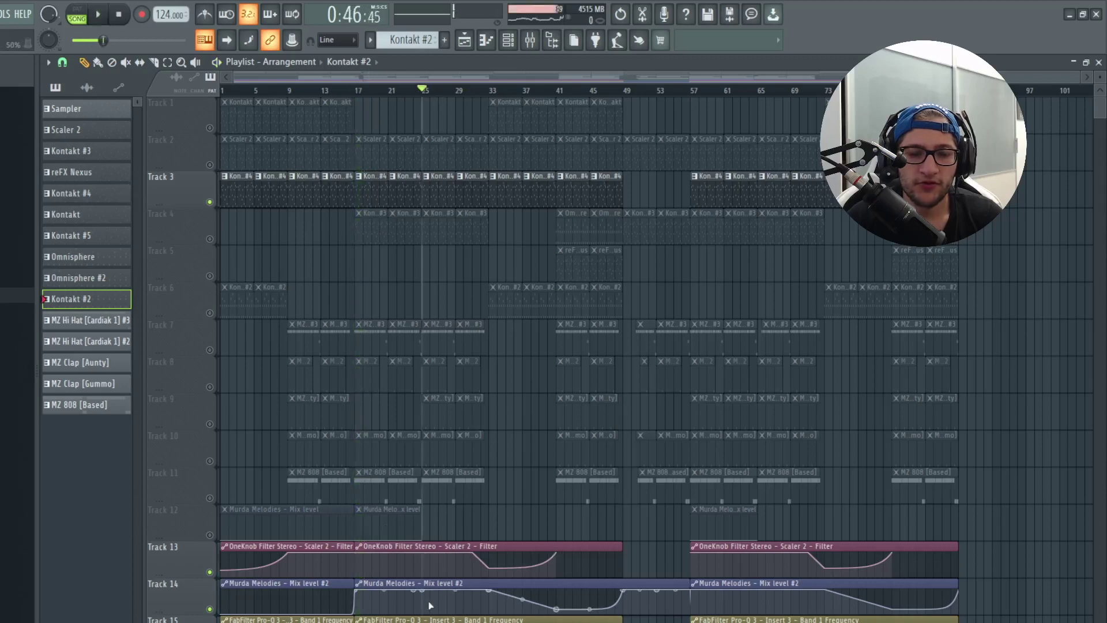
{"action": "key", "text": "space"}
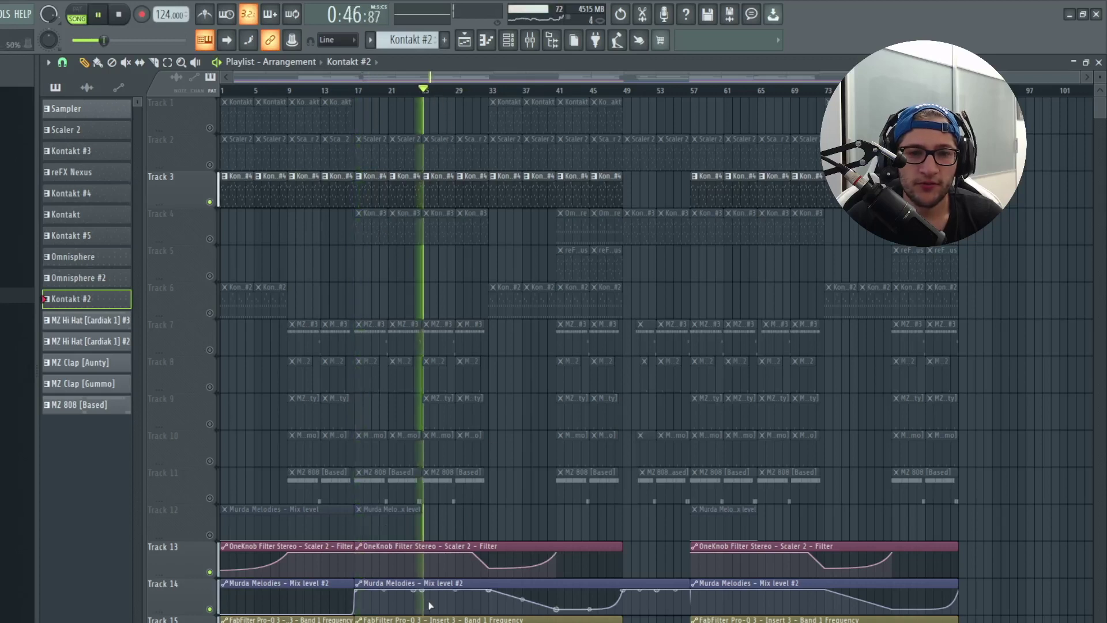
{"action": "key", "text": "space"}
Step: Play Track 4 without Track 3, unmute Tracks 3 and 2 alongside it, and replay the layers from bars 17 and 25
{"action": "left_click", "coordinate": [212, 240]}
{"action": "left_click", "coordinate": [211, 204]}
{"action": "key", "text": "space"}
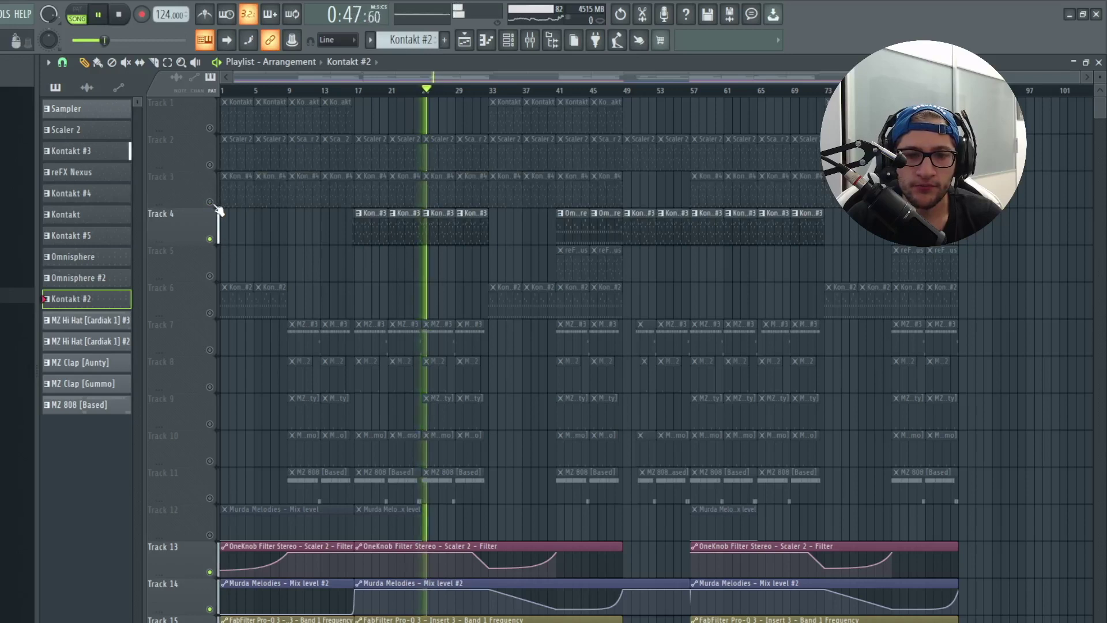
{"action": "left_click", "coordinate": [210, 203]}
{"action": "left_click", "coordinate": [210, 165]}
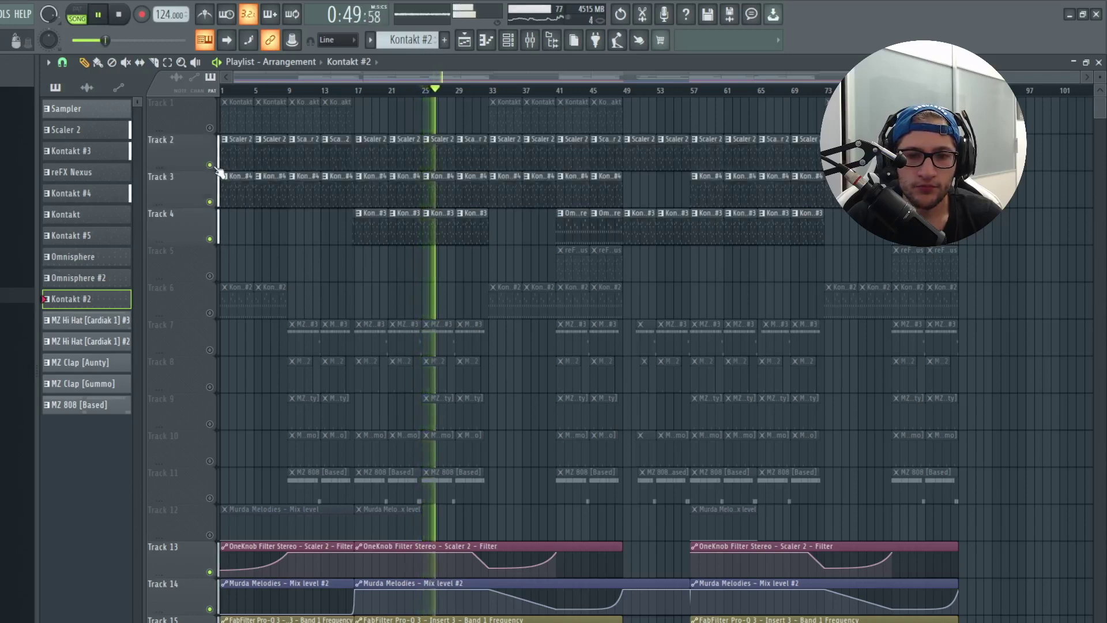
{"action": "left_click", "coordinate": [360, 91]}
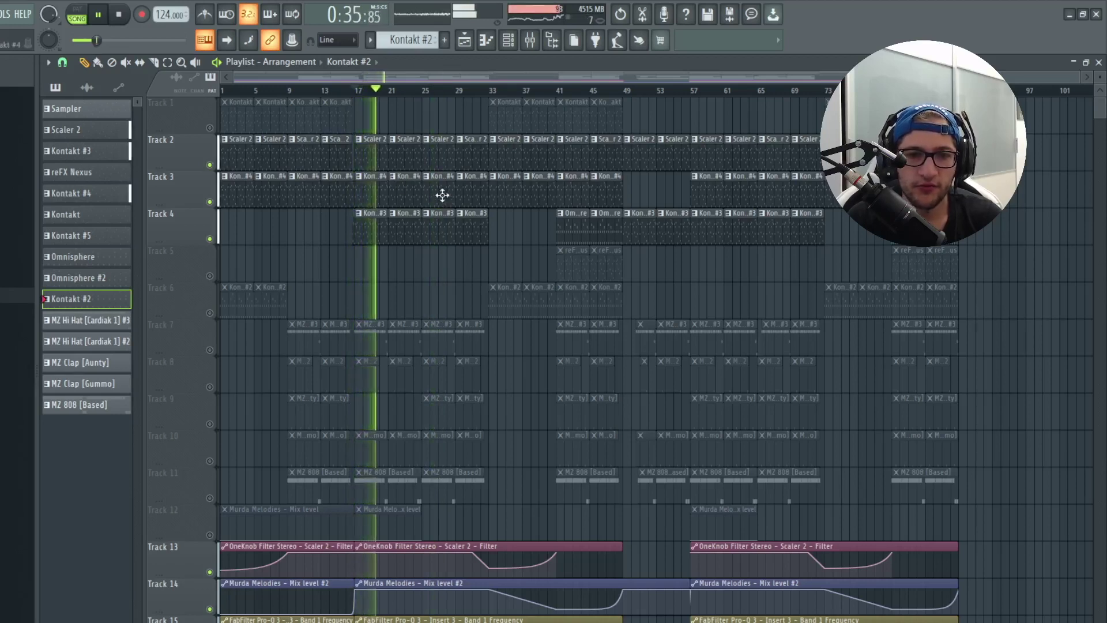
{"action": "left_click", "coordinate": [425, 91]}
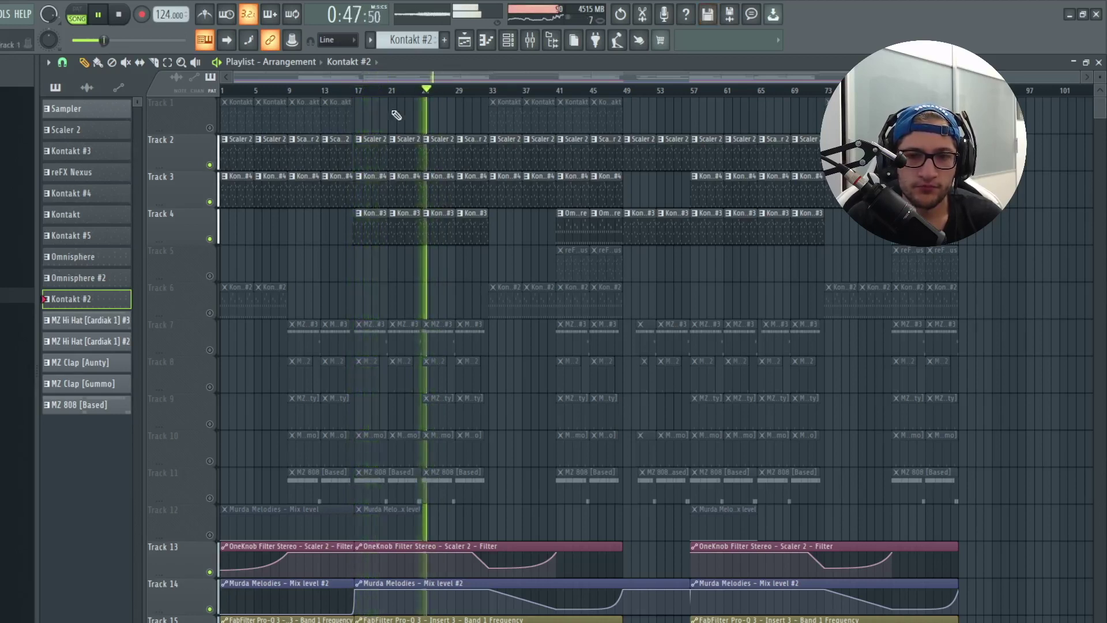
Step: Unmute the Kontakt clips on Track 1 and play the layered melody from bar 9
{"action": "left_click", "coordinate": [209, 127]}
{"action": "left_click", "coordinate": [291, 91]}
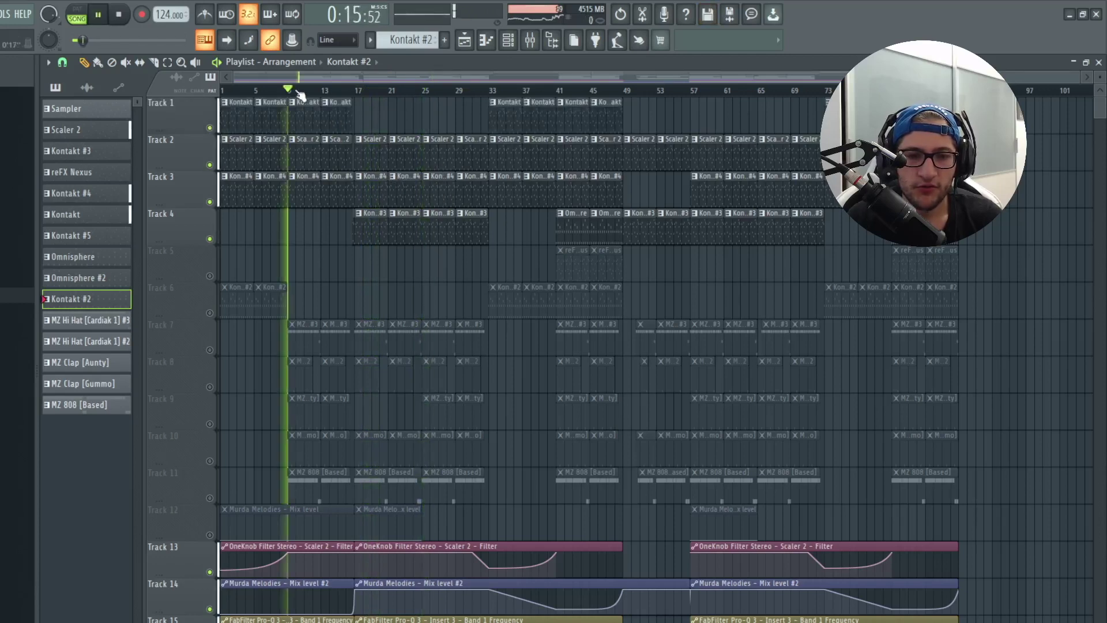
{"action": "key", "text": "space"}
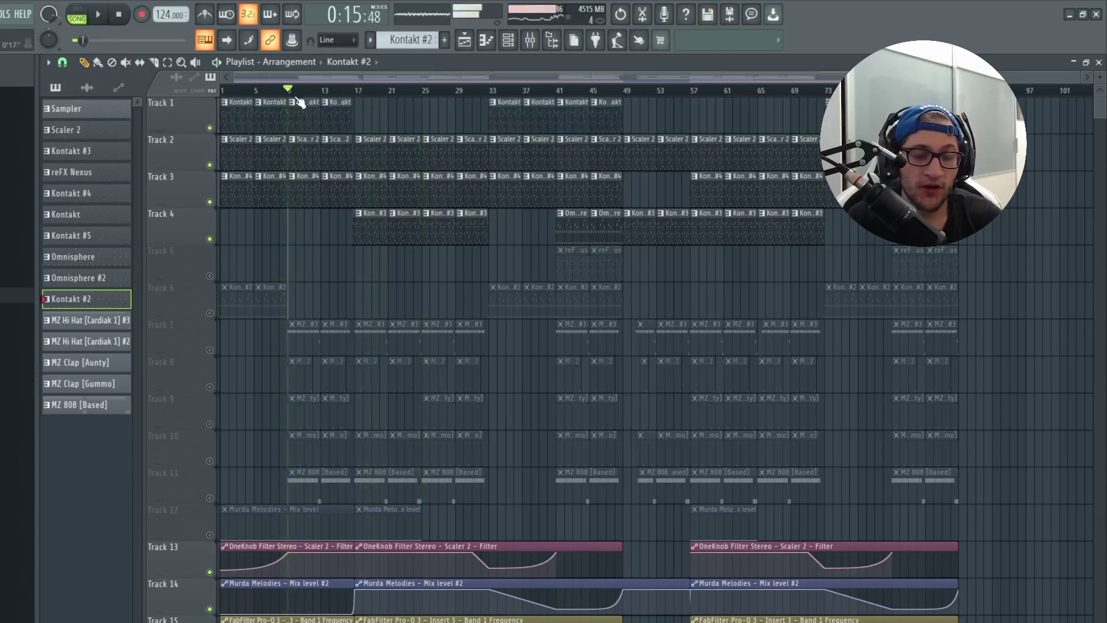
Step: Unmute Tracks 5 and 6 and play the full melody stack from bar 41
{"action": "left_click", "coordinate": [560, 93]}
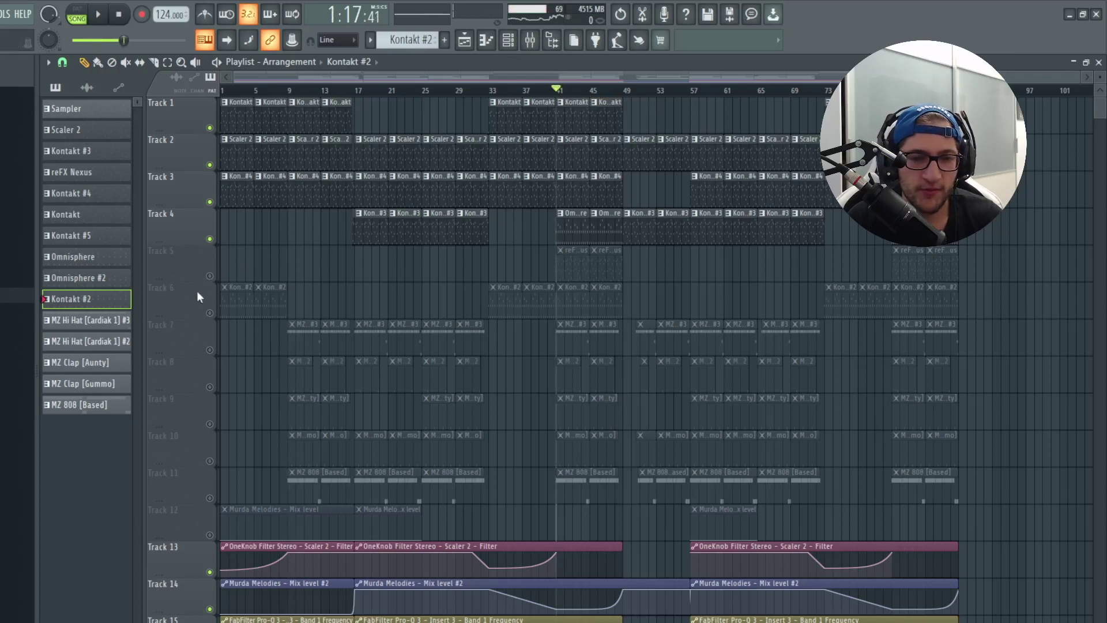
{"action": "left_click", "coordinate": [210, 313]}
{"action": "left_click", "coordinate": [210, 276]}
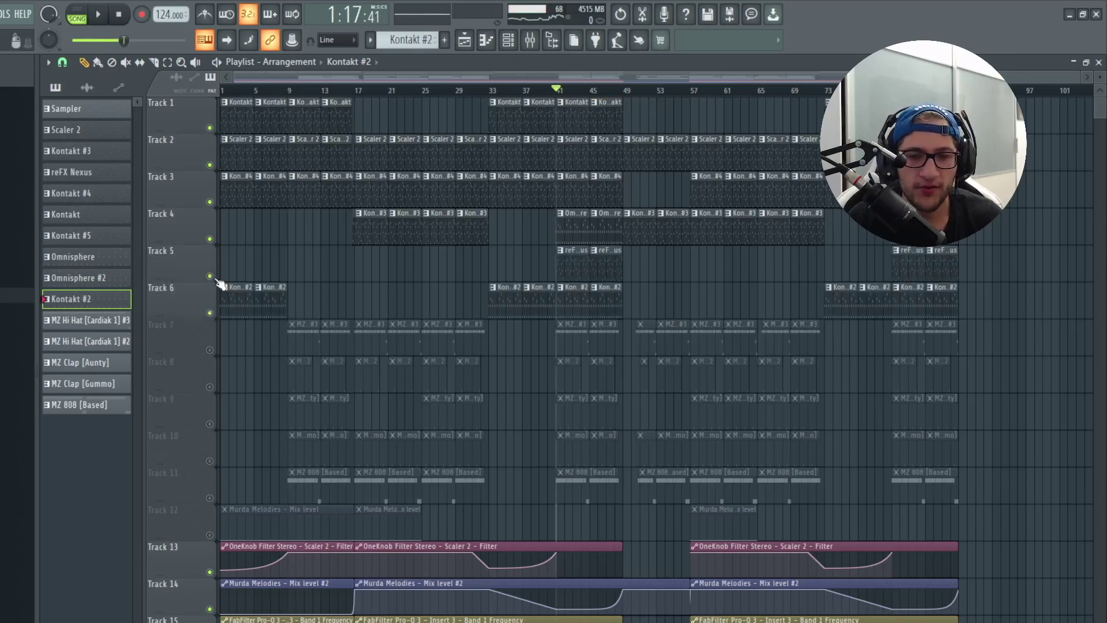
{"action": "key", "text": "space"}
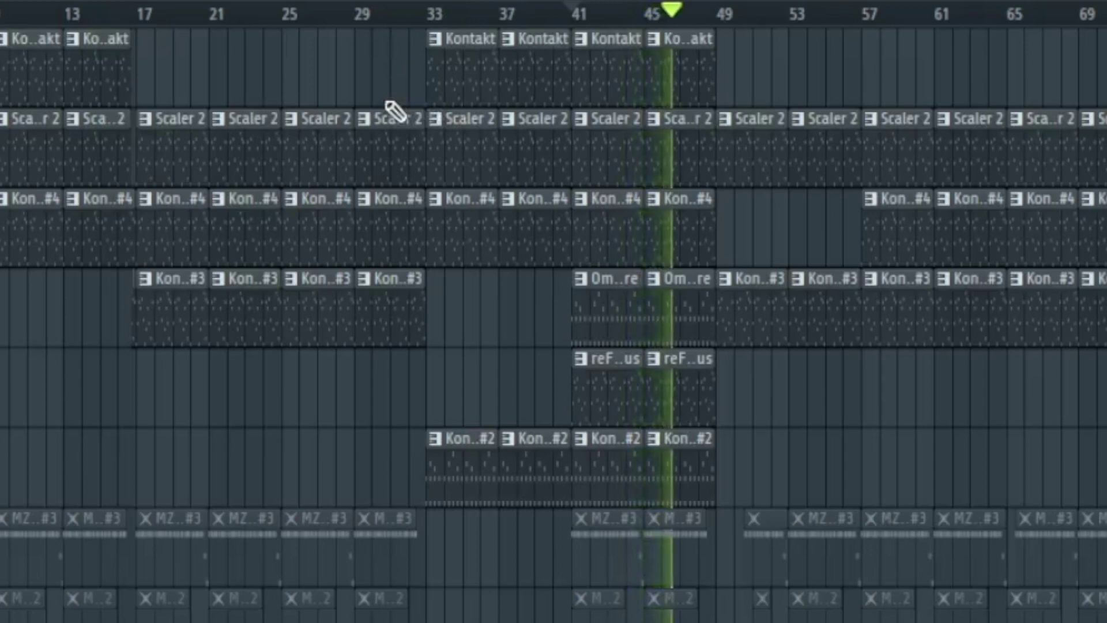
Step: Isolate the two MZ Clap tracks, Tracks 9 and 10, and play them from bar 9
{"action": "scroll", "coordinate": [230, 375], "scroll_direction": "up", "scroll_amount": 6}
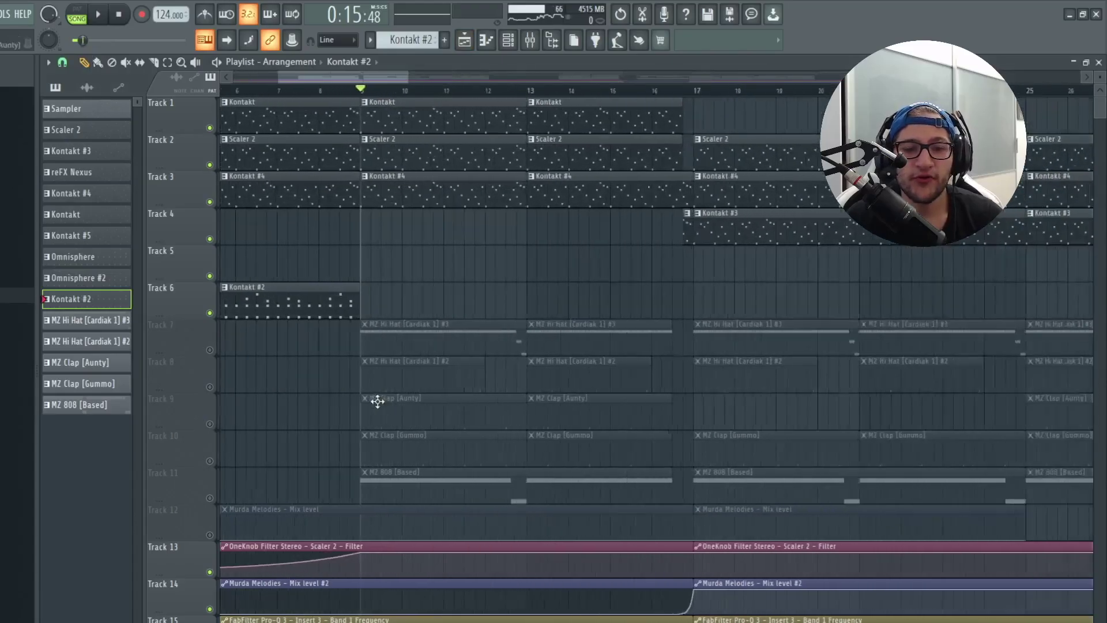
{"action": "left_click", "coordinate": [209, 424]}
{"action": "left_click", "coordinate": [210, 460]}
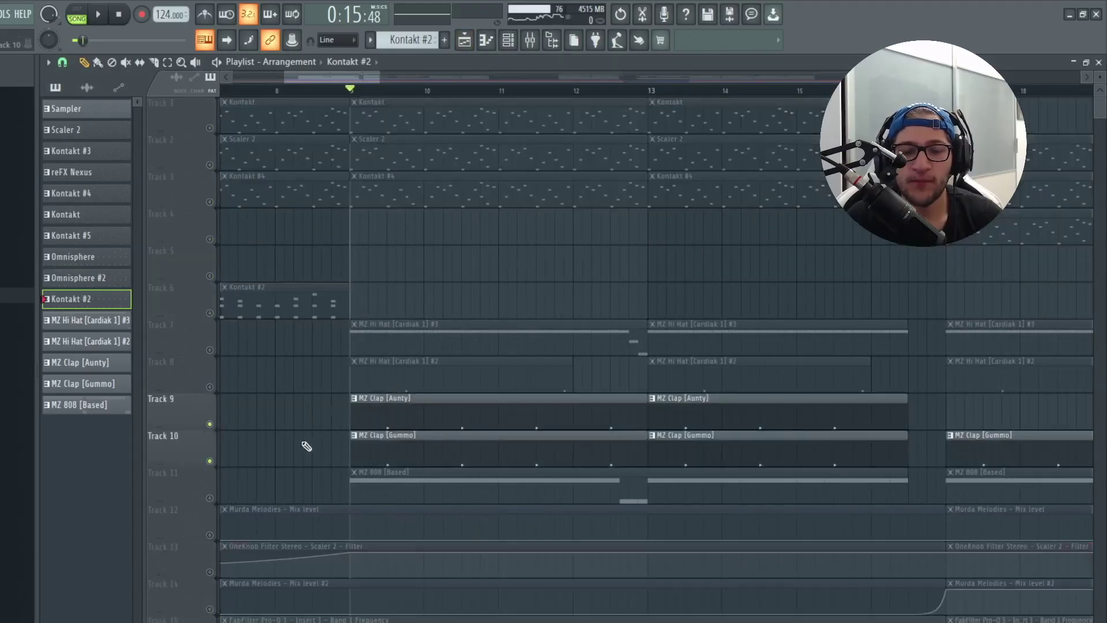
{"action": "key", "text": "space"}
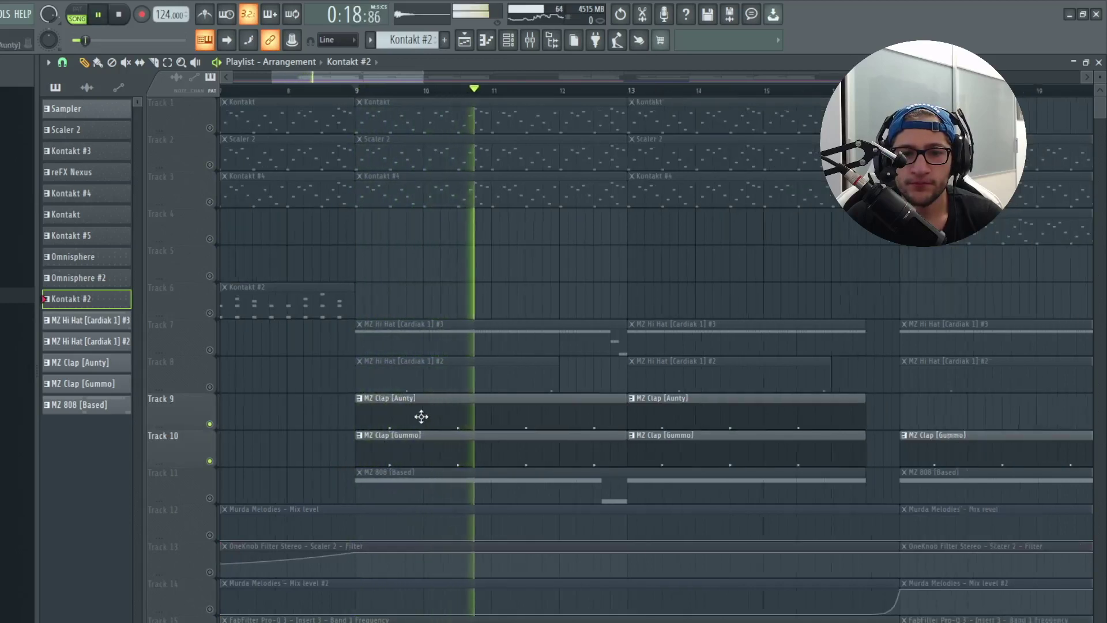
{"action": "scroll", "coordinate": [572, 266], "scroll_direction": "down", "scroll_amount": 5}
{"action": "key", "text": "space"}
Step: Move the playhead to bar 17 and play the section where only the MZ Clap [Gummo] pattern runs
{"action": "left_click", "coordinate": [531, 92]}
{"action": "scroll", "coordinate": [525, 375], "scroll_direction": "up", "scroll_amount": 4}
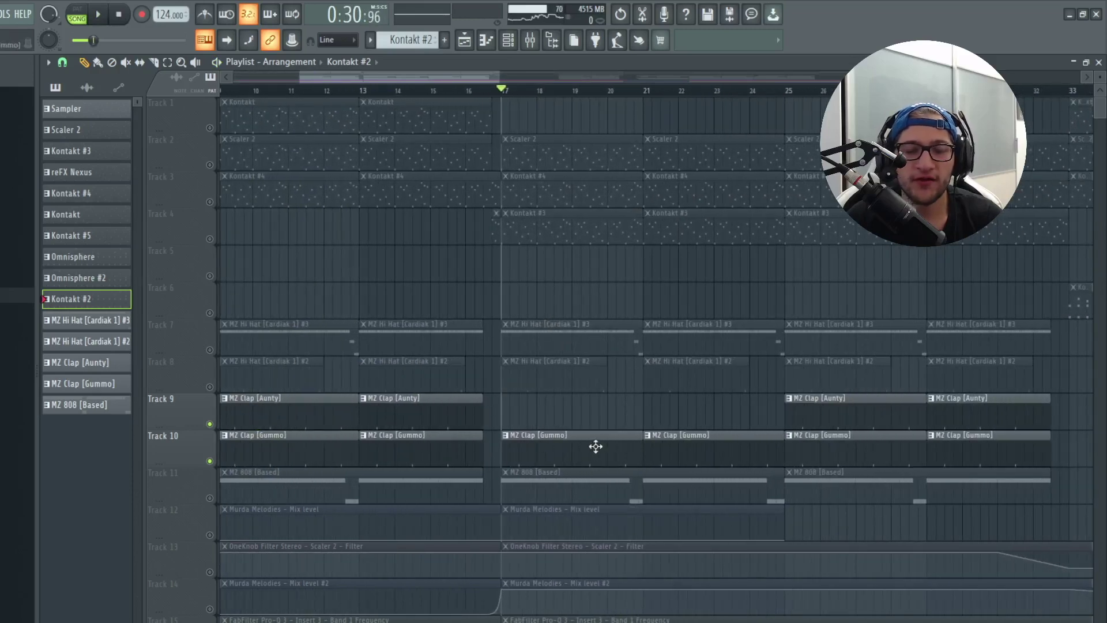
{"action": "key", "text": "space"}
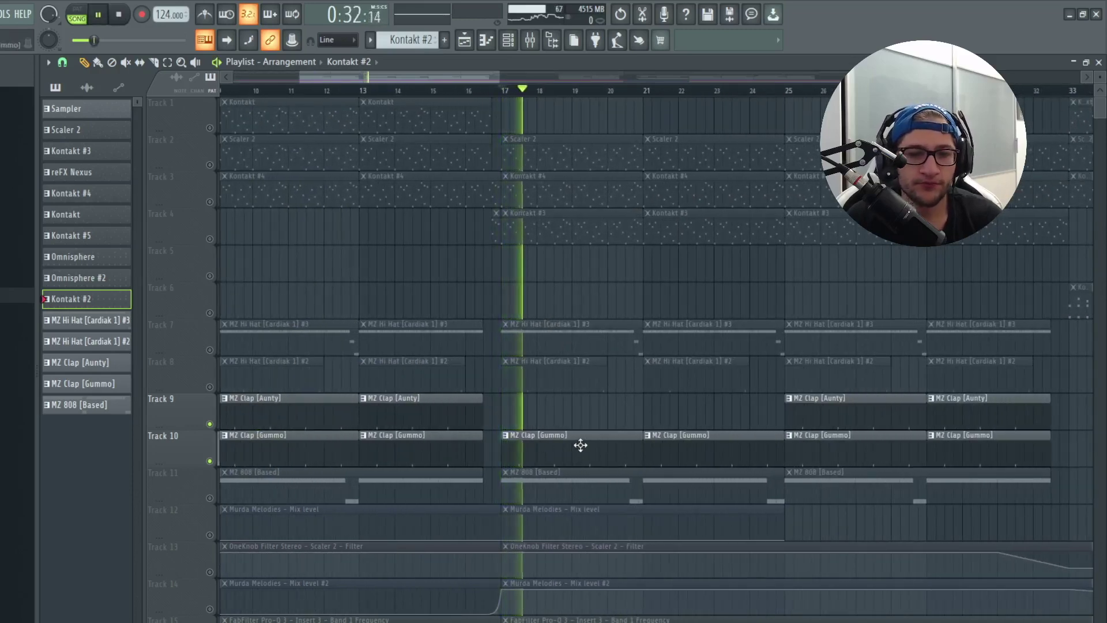
{"action": "scroll", "coordinate": [581, 445], "scroll_direction": "down", "scroll_amount": 4}
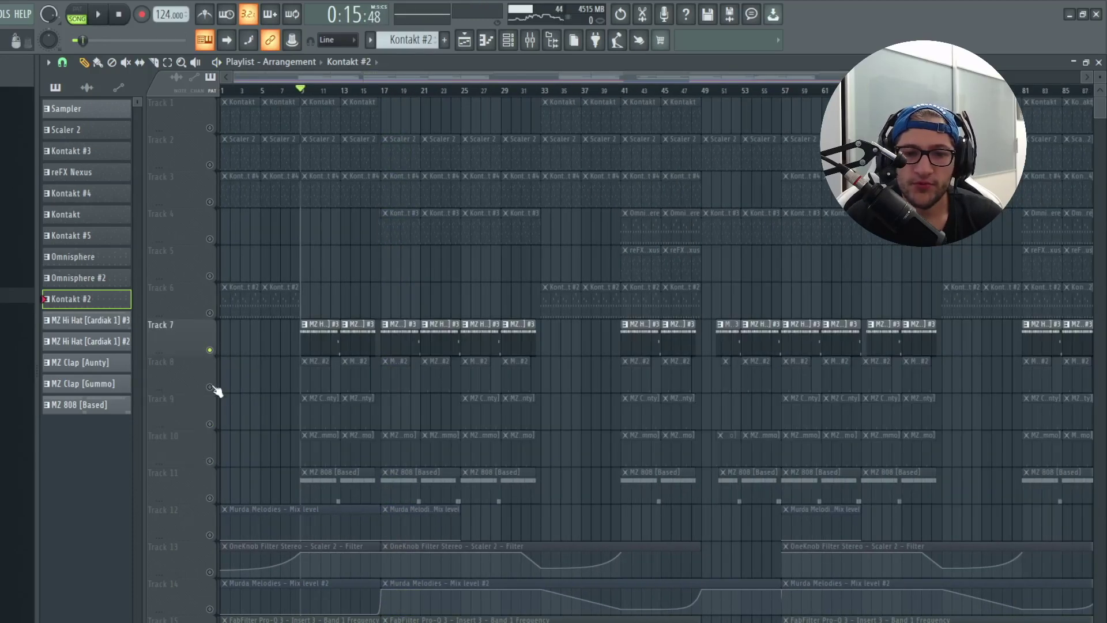
Step: Unmute Track 8 alongside Track 7 and open the MZ Hi Hat [Cardiak 1] #3 pattern in the piano roll to play it
{"action": "left_click", "coordinate": [211, 387]}
{"action": "scroll", "coordinate": [277, 343], "scroll_direction": "up", "scroll_amount": 6}
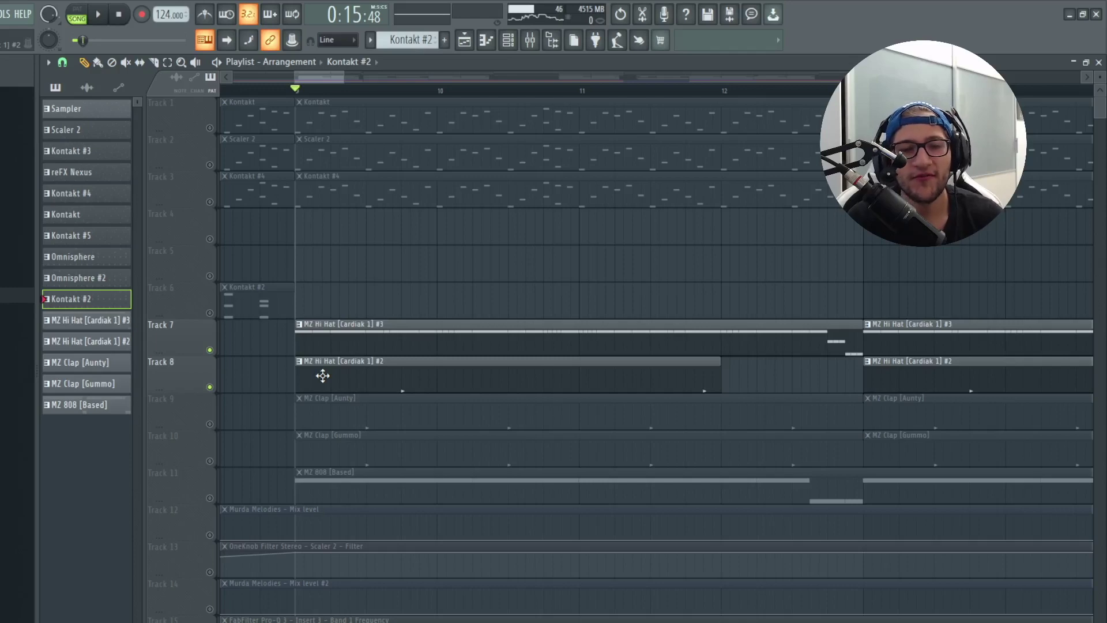
{"action": "double_click", "coordinate": [344, 332]}
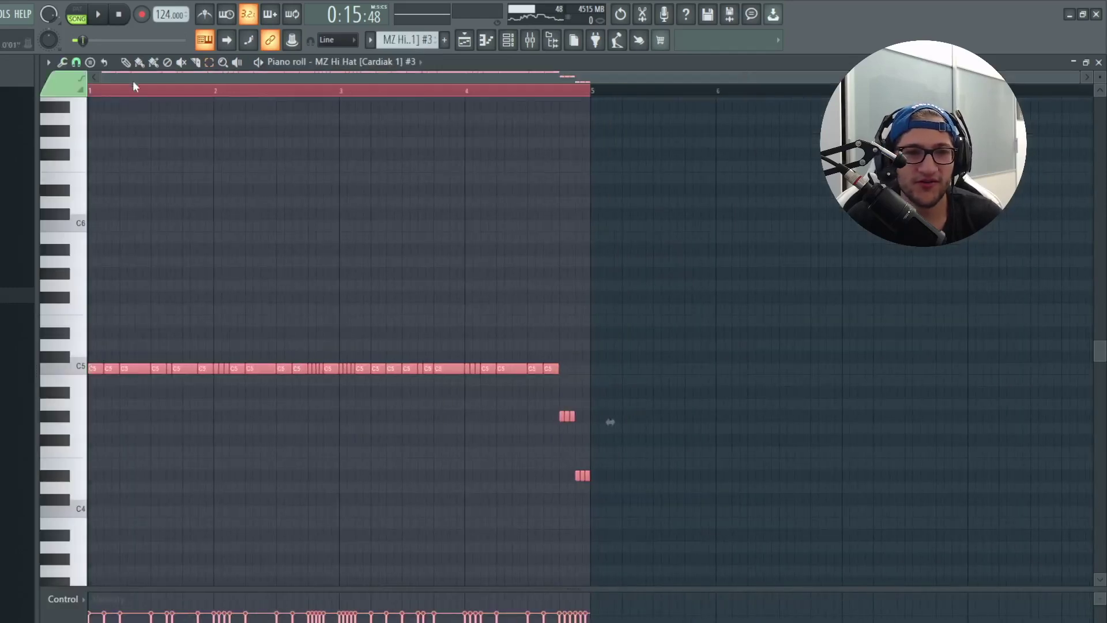
{"action": "key", "text": "space"}
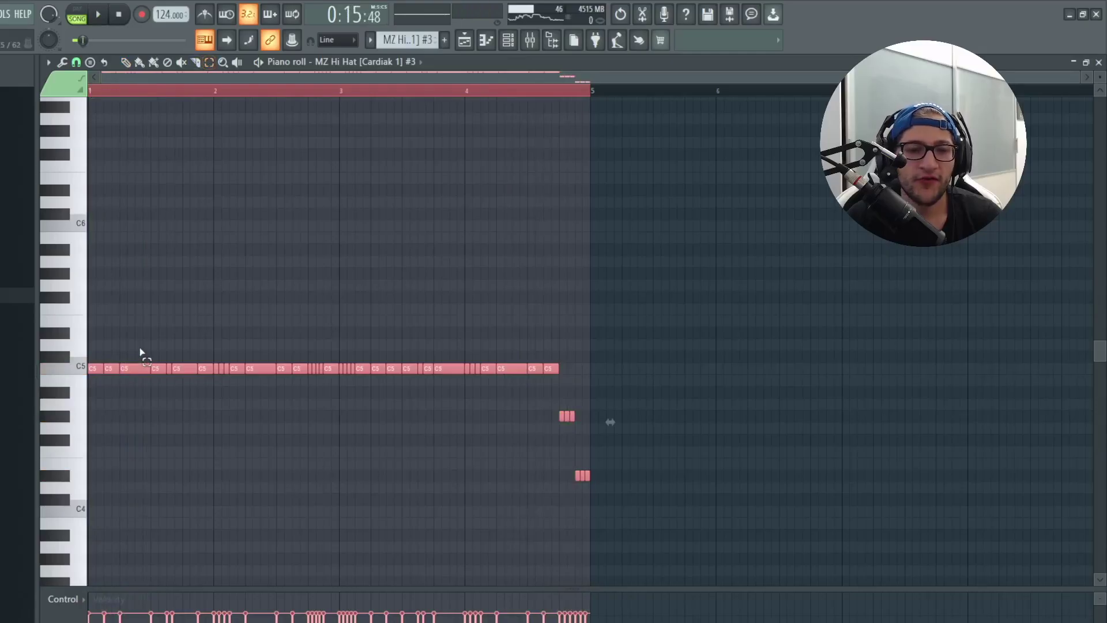
Step: Examine the note spacing and rolls along the C5 row of the MZ Hi Hat [Cardiak 1] #3 pattern
{"action": "left_click", "coordinate": [137, 368], "text": "ctrl"}
{"action": "scroll", "coordinate": [167, 349], "scroll_direction": "up", "scroll_amount": 4}
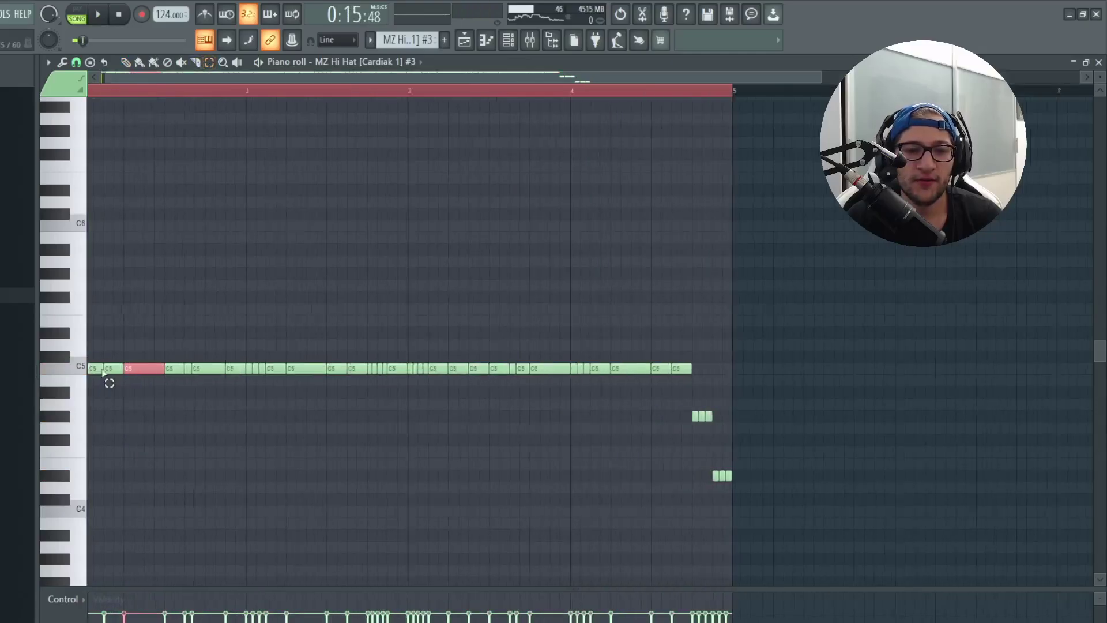
{"action": "left_click_drag", "start_coordinate": [217, 352], "coordinate": [216, 369]}
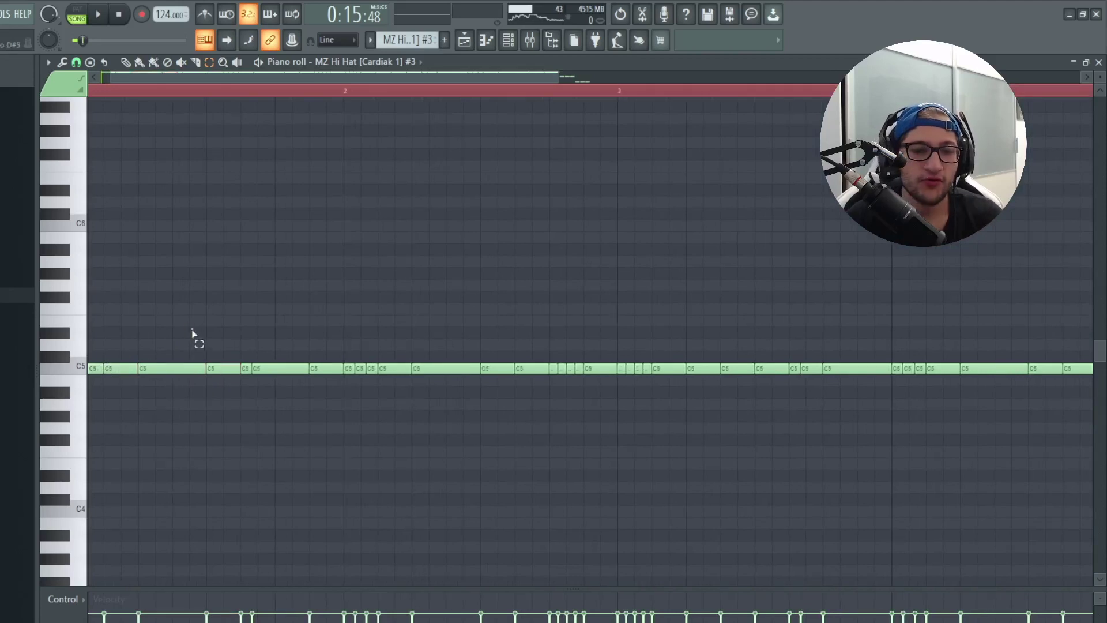
{"action": "left_click_drag", "start_coordinate": [192, 333], "coordinate": [92, 407]}
{"action": "left_click_drag", "start_coordinate": [503, 304], "coordinate": [375, 386]}
Step: Open the MZ 808 [Based] pattern in the piano roll and examine its opening G5 notes
{"action": "key", "text": "F5"}
{"action": "double_click", "coordinate": [440, 485]}
{"action": "key", "text": "ctrl+a"}
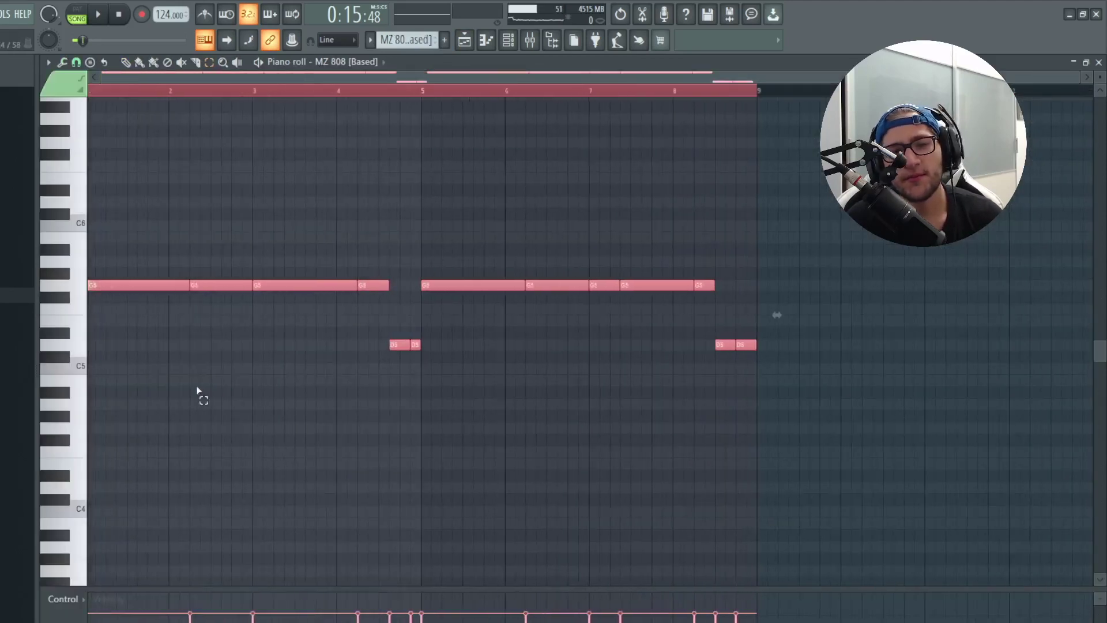
{"action": "scroll", "coordinate": [173, 369], "scroll_direction": "up", "scroll_amount": 3}
{"action": "left_click_drag", "start_coordinate": [125, 317], "coordinate": [78, 460]}
{"action": "left_click_drag", "start_coordinate": [223, 329], "coordinate": [192, 403]}
{"action": "left_click_drag", "start_coordinate": [178, 281], "coordinate": [197, 353]}
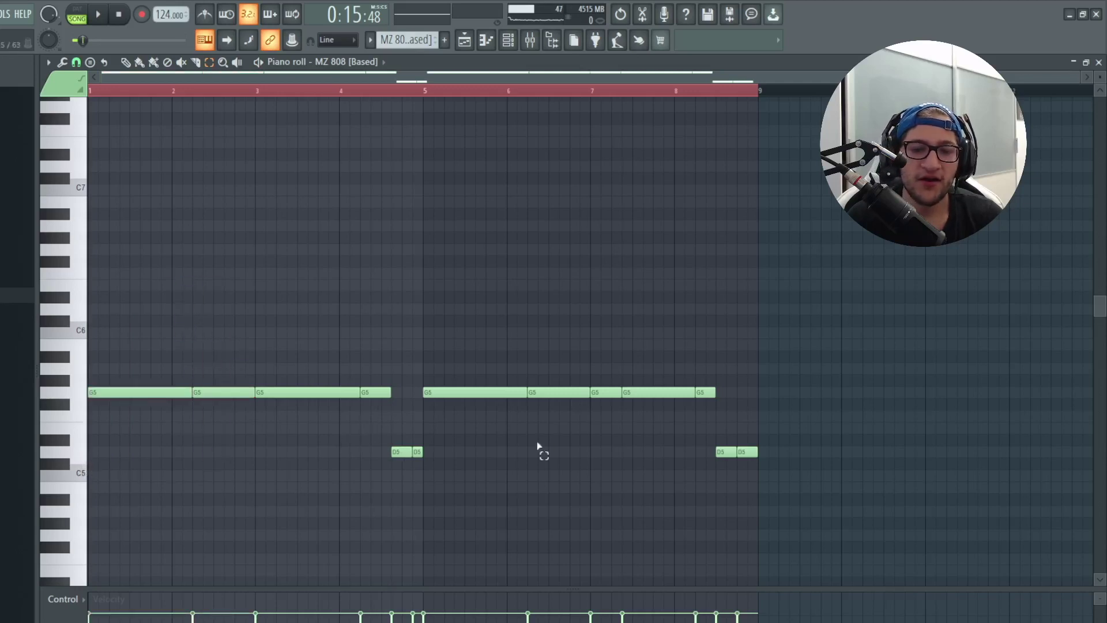
Step: Select the D5 notes ending bars 4 and 8, shift them up an octave and bring them back down
{"action": "left_click_drag", "start_coordinate": [802, 433], "coordinate": [461, 470]}
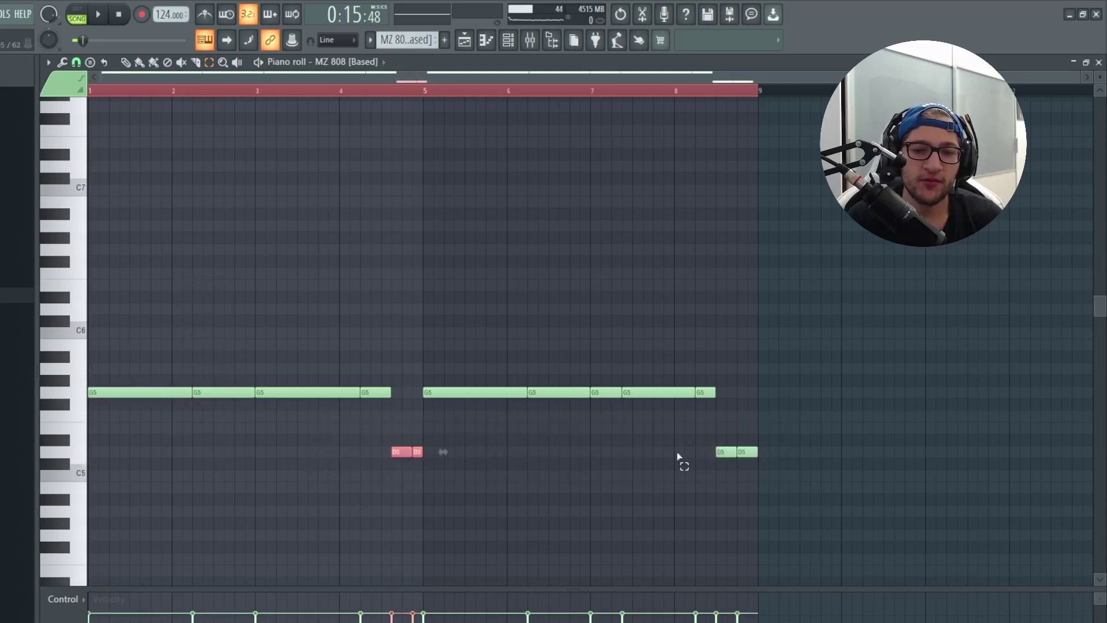
{"action": "left_click_drag", "start_coordinate": [839, 432], "coordinate": [314, 490]}
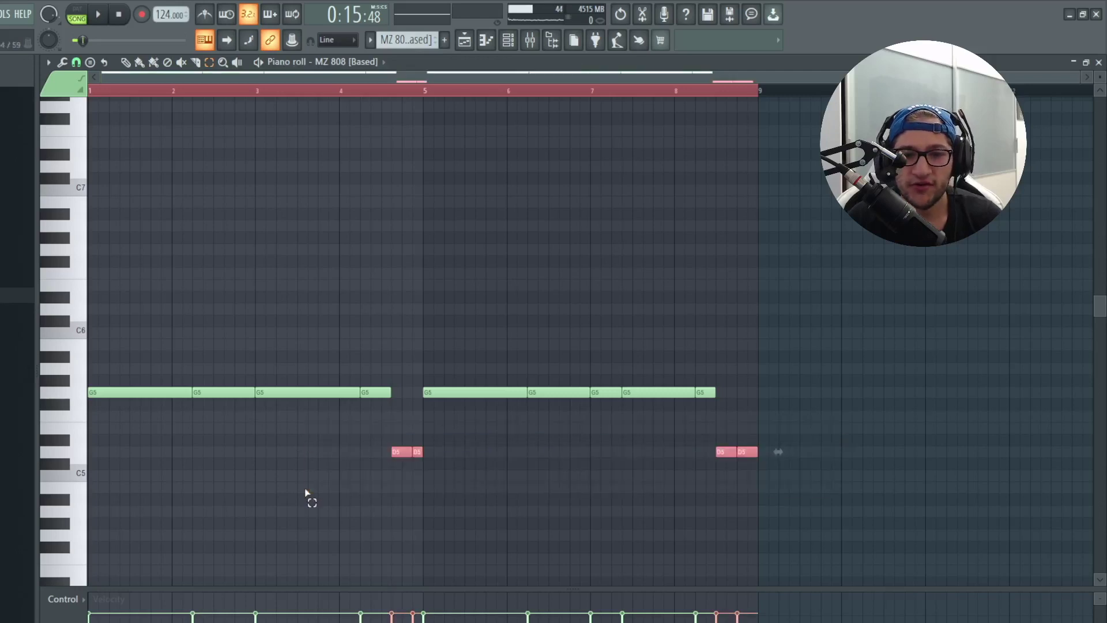
{"action": "key", "text": "ctrl+Up"}
{"action": "key", "text": "ctrl+Down"}
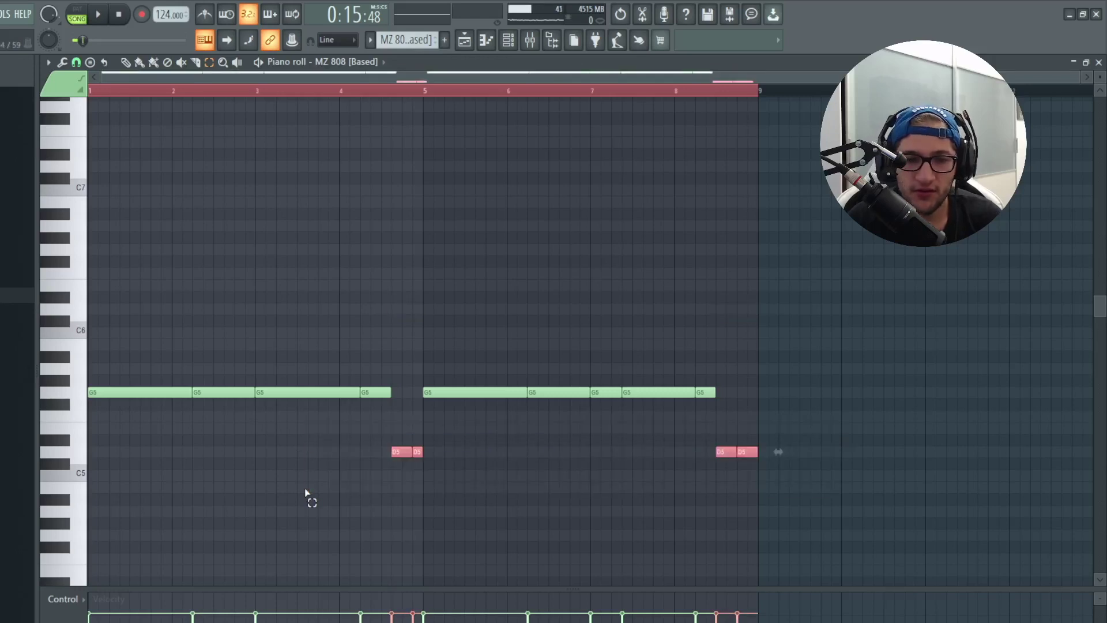
Step: Try raising the two D5 notes at the end of bar 4 by an octave and adding an A#5 note before them
{"action": "left_click_drag", "start_coordinate": [354, 446], "coordinate": [454, 490]}
{"action": "key", "text": "ctrl+Up"}
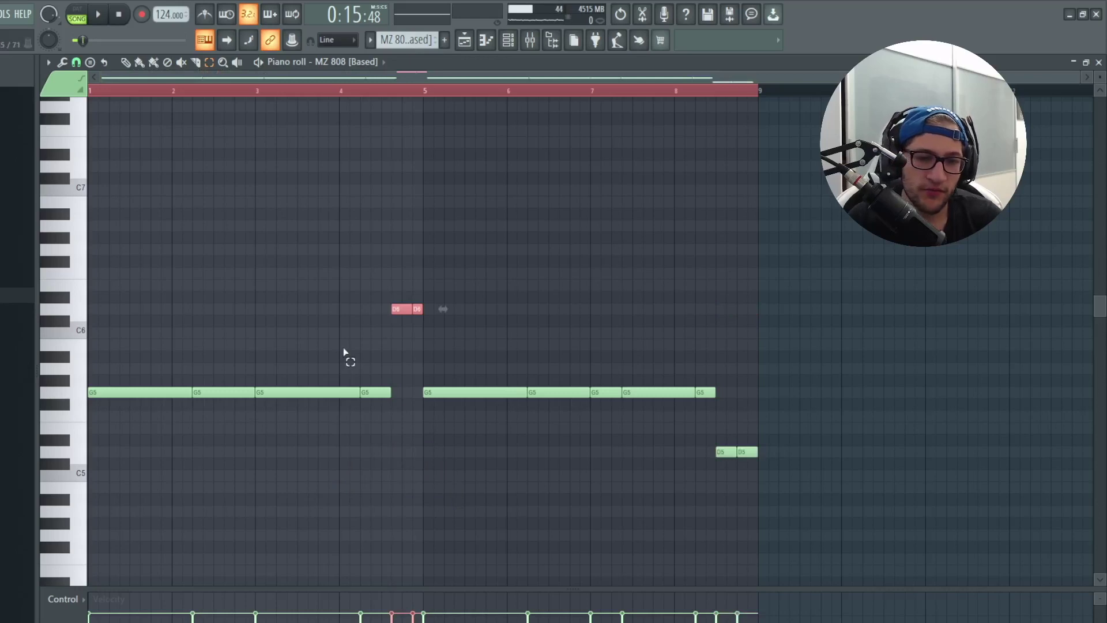
{"action": "scroll", "coordinate": [395, 371], "scroll_direction": "up", "scroll_amount": 4}
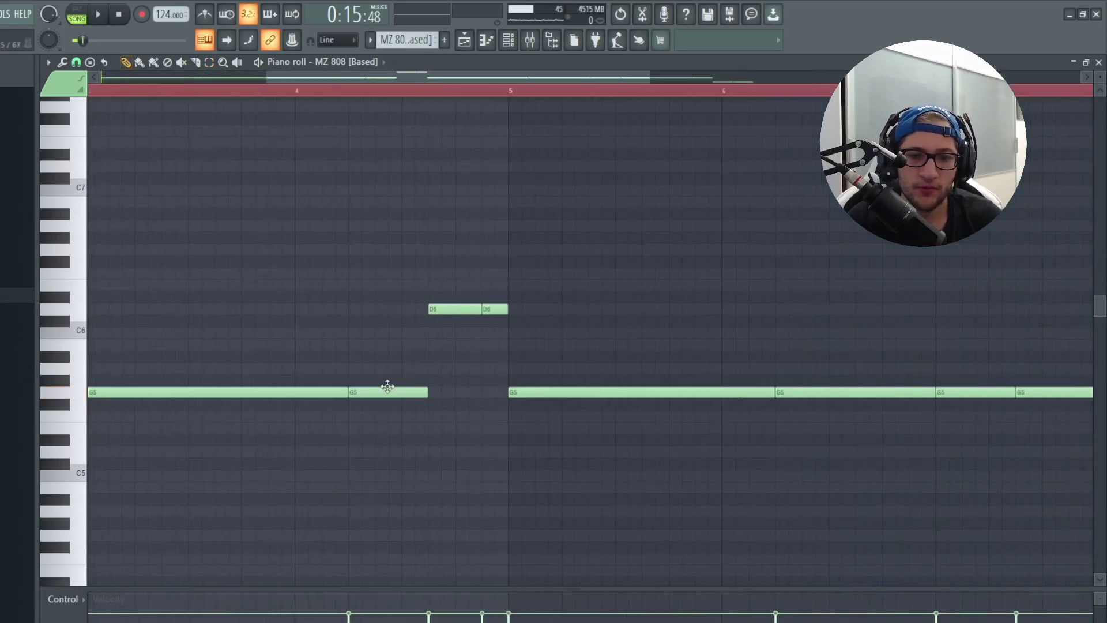
{"action": "left_click", "coordinate": [403, 356]}
{"action": "scroll", "coordinate": [419, 329], "scroll_direction": "down", "scroll_amount": 2}
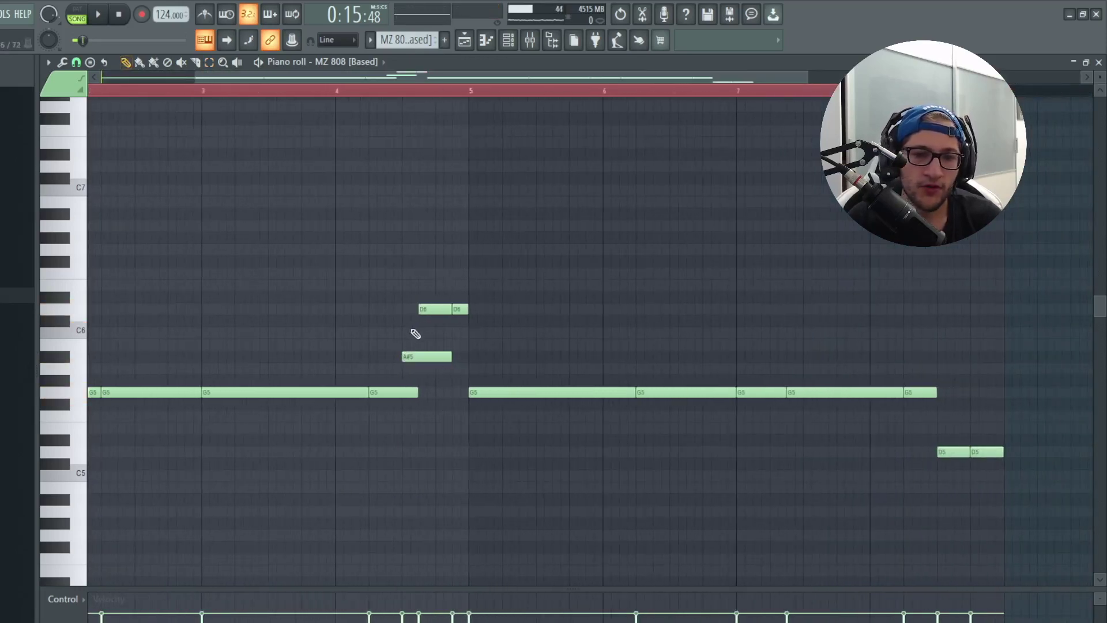
{"action": "scroll", "coordinate": [413, 375], "scroll_direction": "down", "scroll_amount": 2}
{"action": "mouse_move", "coordinate": [345, 436]}
{"action": "left_mouse_down"}
{"action": "mouse_move", "coordinate": [421, 479]}
{"action": "mouse_move", "coordinate": [437, 474]}
{"action": "left_mouse_up"}
Step: Examine the timing and lengths of the G5 and D5 notes at the end of bar 4 in the 808 pattern
{"action": "scroll", "coordinate": [342, 447], "scroll_direction": "up", "scroll_amount": 4}
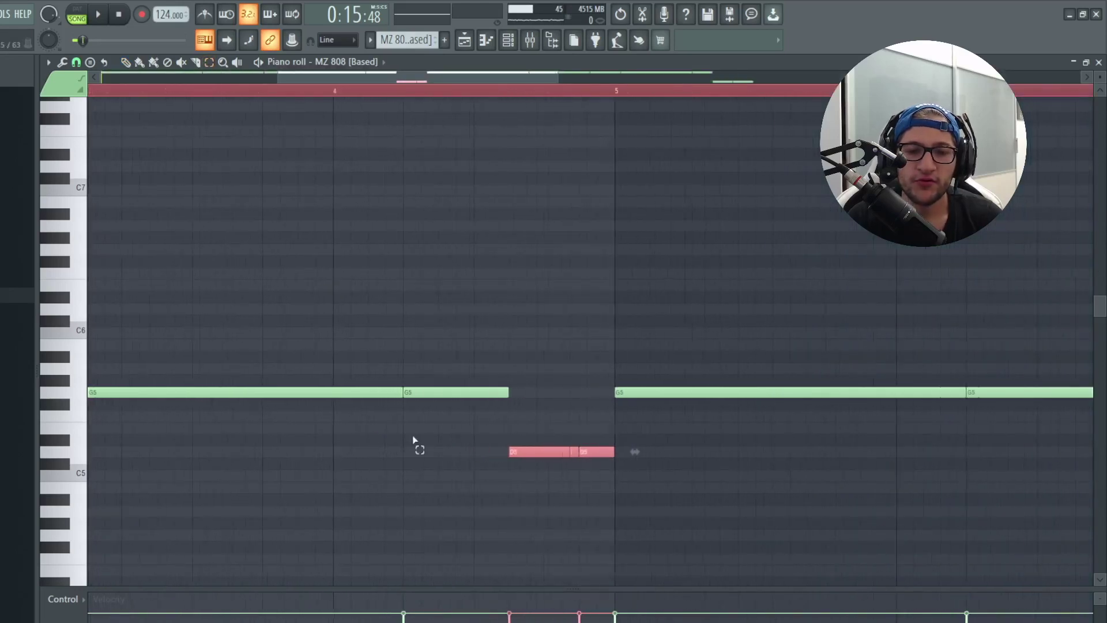
{"action": "scroll", "coordinate": [413, 440], "scroll_direction": "up", "scroll_amount": 1}
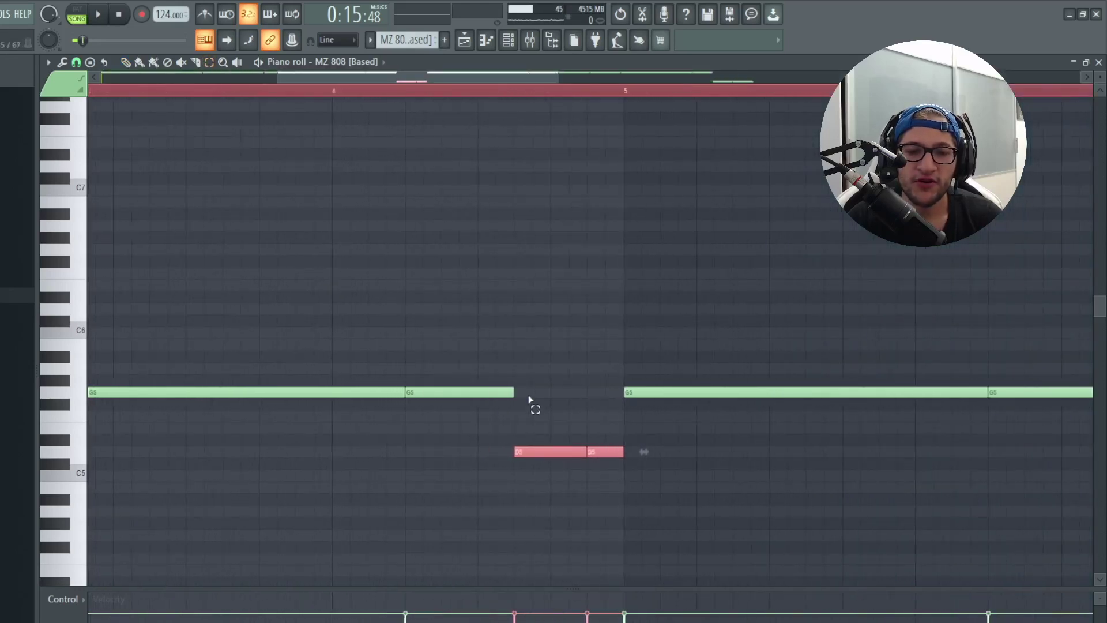
{"action": "left_click_drag", "start_coordinate": [537, 364], "coordinate": [525, 397]}
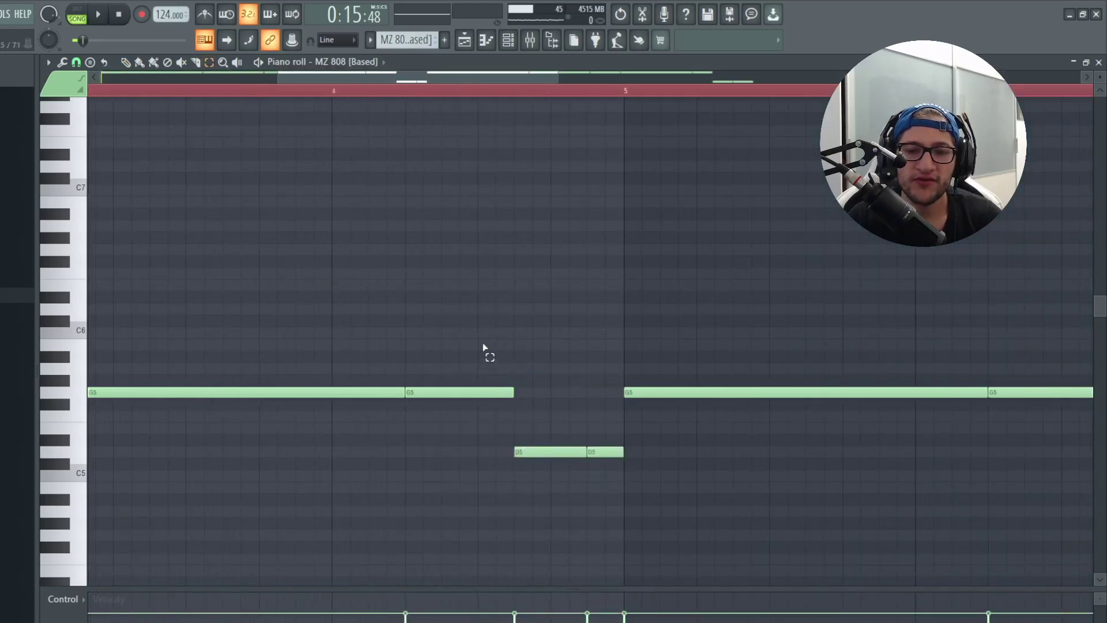
{"action": "left_click_drag", "start_coordinate": [484, 346], "coordinate": [486, 423]}
{"action": "left_click_drag", "start_coordinate": [612, 411], "coordinate": [613, 453]}
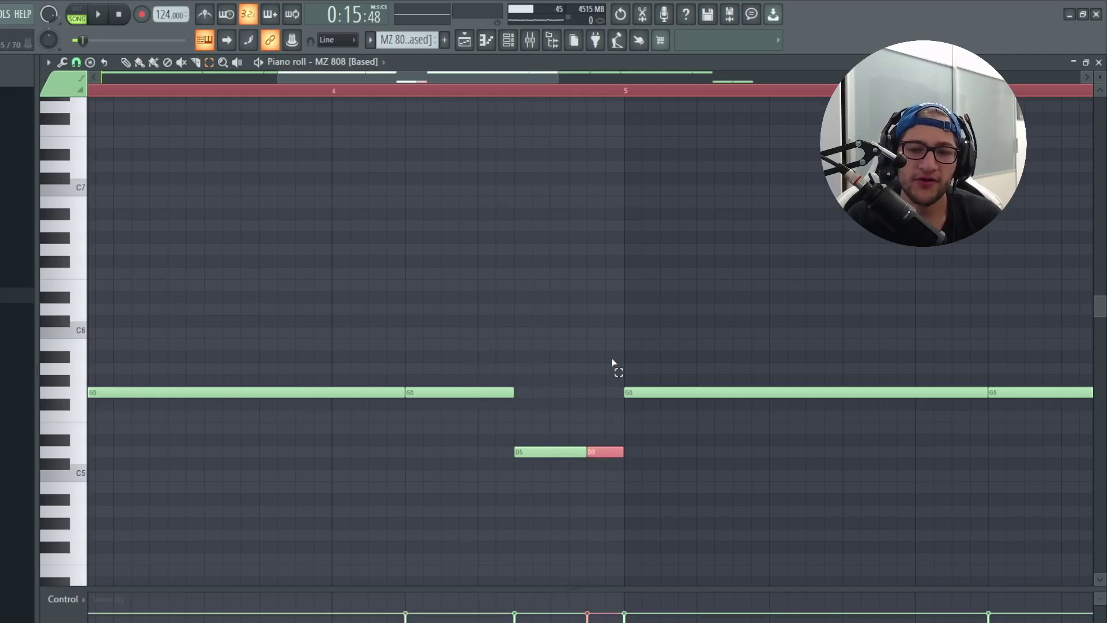
Step: Inspect the two D5 notes at the end of bar 8, select all the 808 notes and play them
{"action": "scroll", "coordinate": [613, 363], "scroll_direction": "down", "scroll_amount": 4}
{"action": "left_click_drag", "start_coordinate": [752, 423], "coordinate": [680, 493]}
{"action": "scroll", "coordinate": [770, 479], "scroll_direction": "up", "scroll_amount": 2}
{"action": "left_click", "coordinate": [676, 443]}
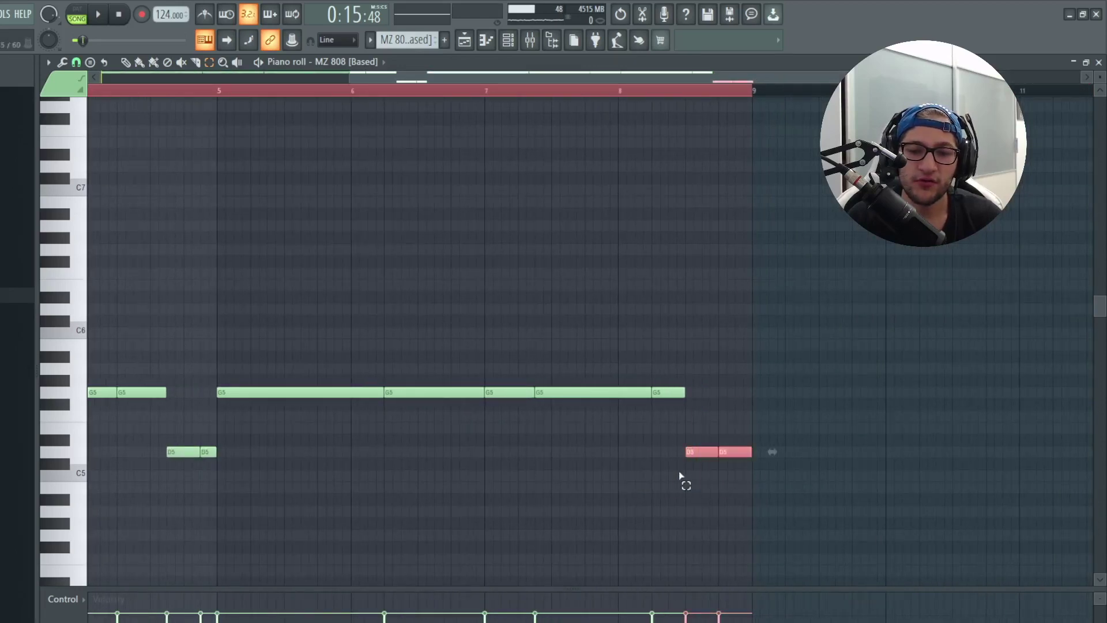
{"action": "scroll", "coordinate": [344, 433], "scroll_direction": "down", "scroll_amount": 2}
{"action": "key", "text": "ctrl+a"}
{"action": "key", "text": "space"}
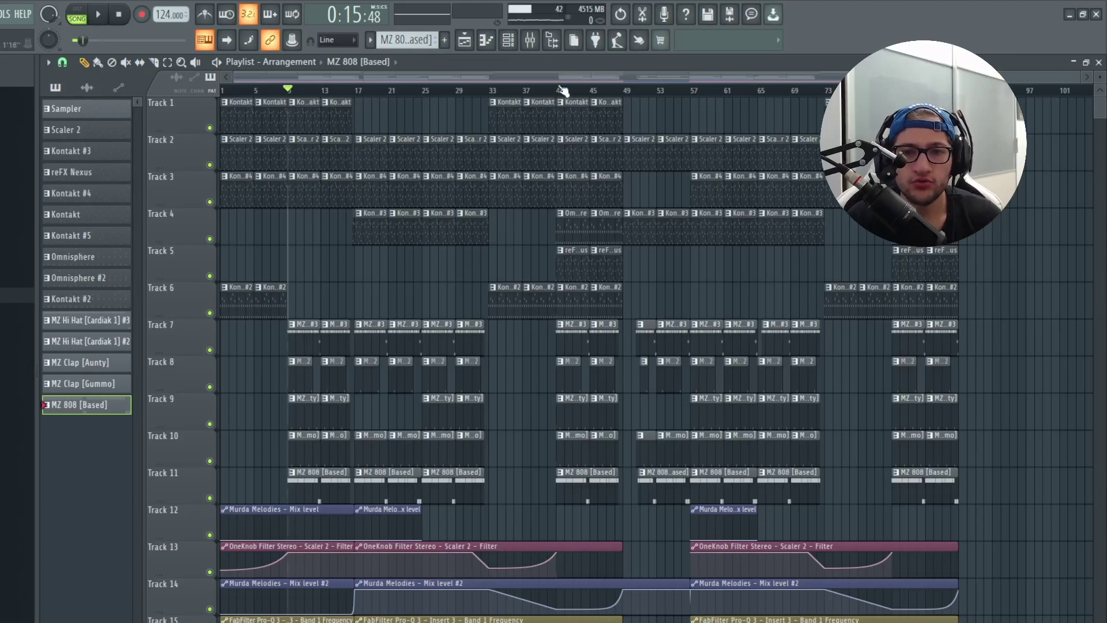
Step: Mark the intro at bars 1 to 8 and the following section at bars 9 to 16 in the playlist
{"action": "left_click", "coordinate": [168, 62]}
{"action": "scroll", "coordinate": [172, 109], "scroll_direction": "up", "scroll_amount": 4}
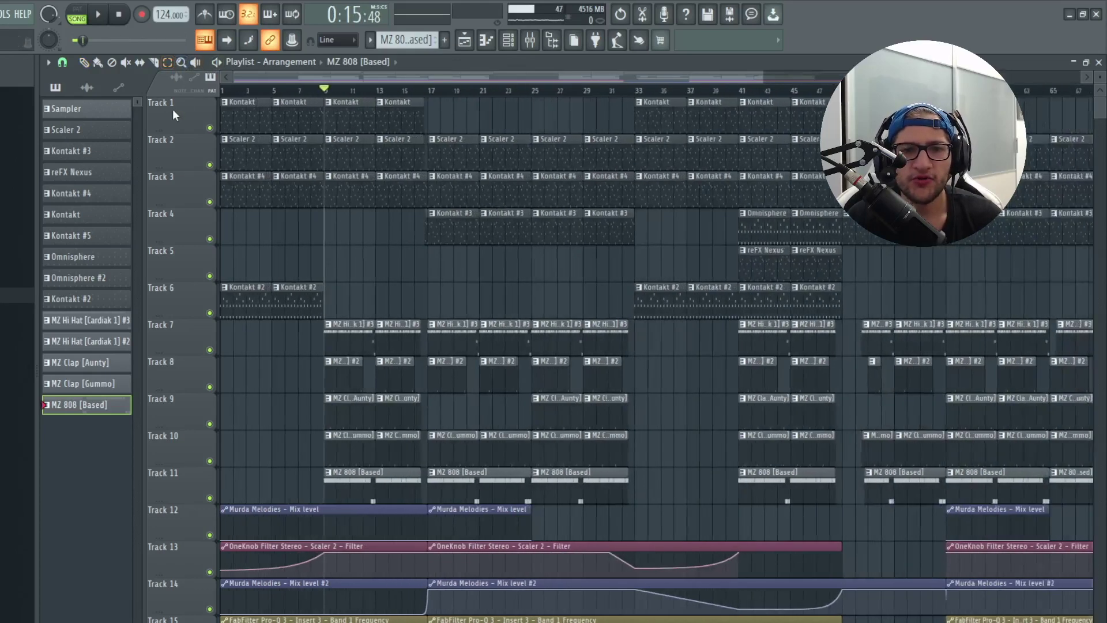
{"action": "left_click_drag", "start_coordinate": [422, 91], "coordinate": [223, 93]}
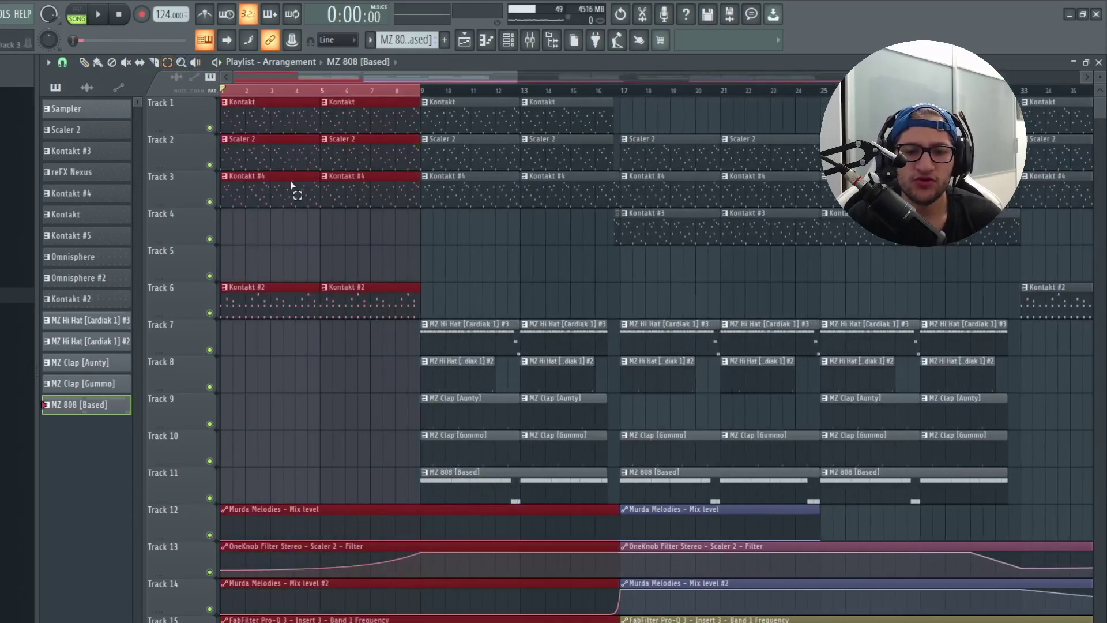
{"action": "left_click_drag", "start_coordinate": [421, 92], "coordinate": [600, 95]}
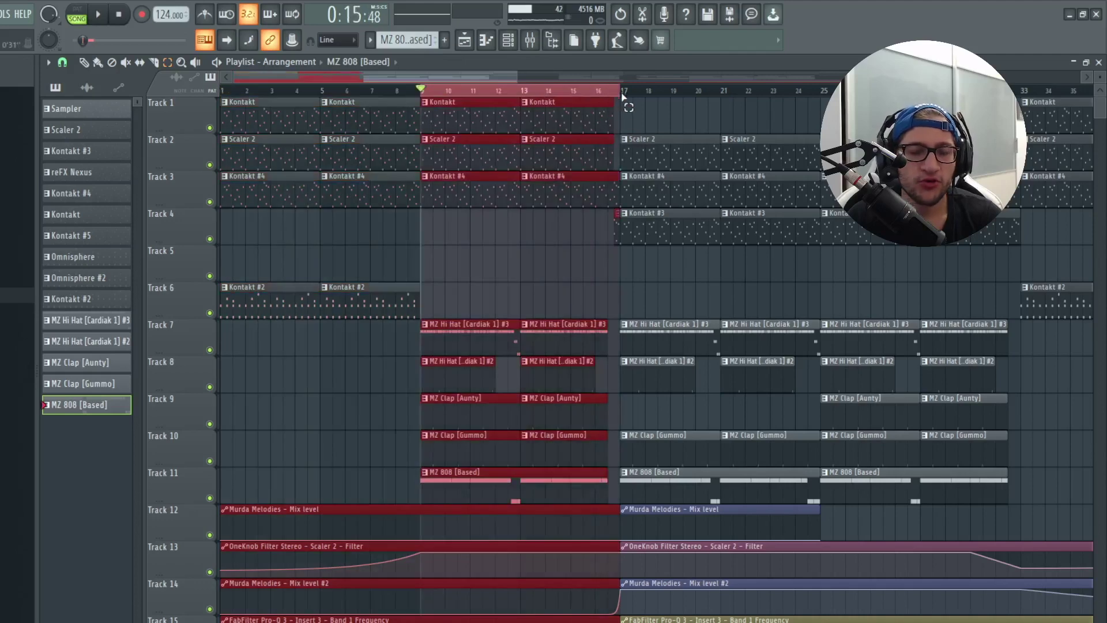
Step: Mark bars 17 to 32 in the playlist and point out the empty stretch before bar 25 on Track 9
{"action": "scroll", "coordinate": [507, 210], "scroll_direction": "down", "scroll_amount": 3}
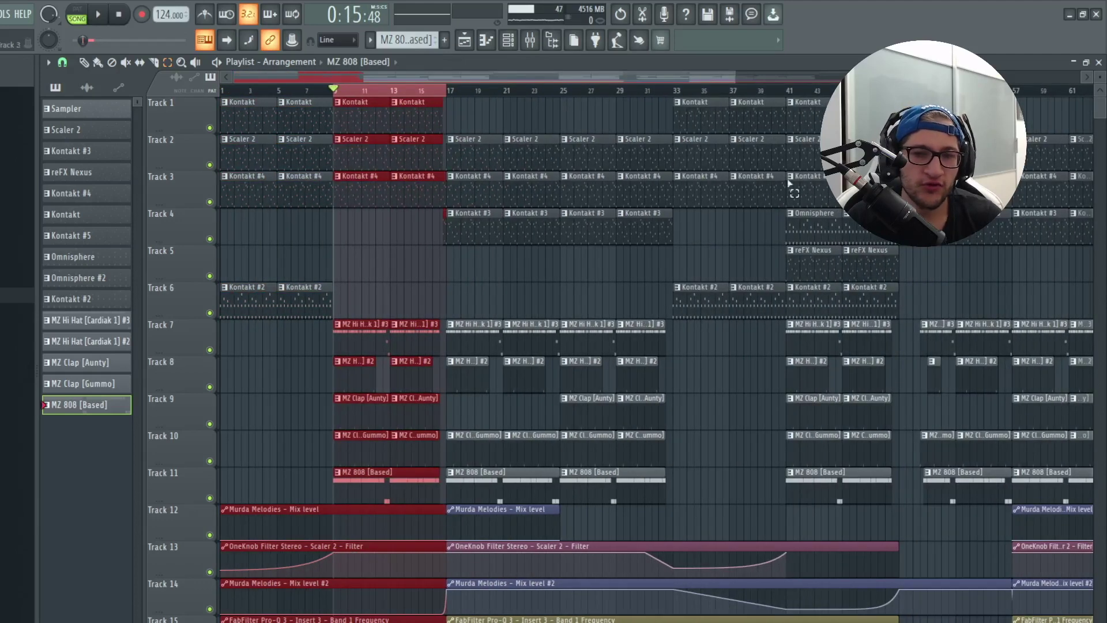
{"action": "left_click_drag", "start_coordinate": [448, 92], "coordinate": [670, 99]}
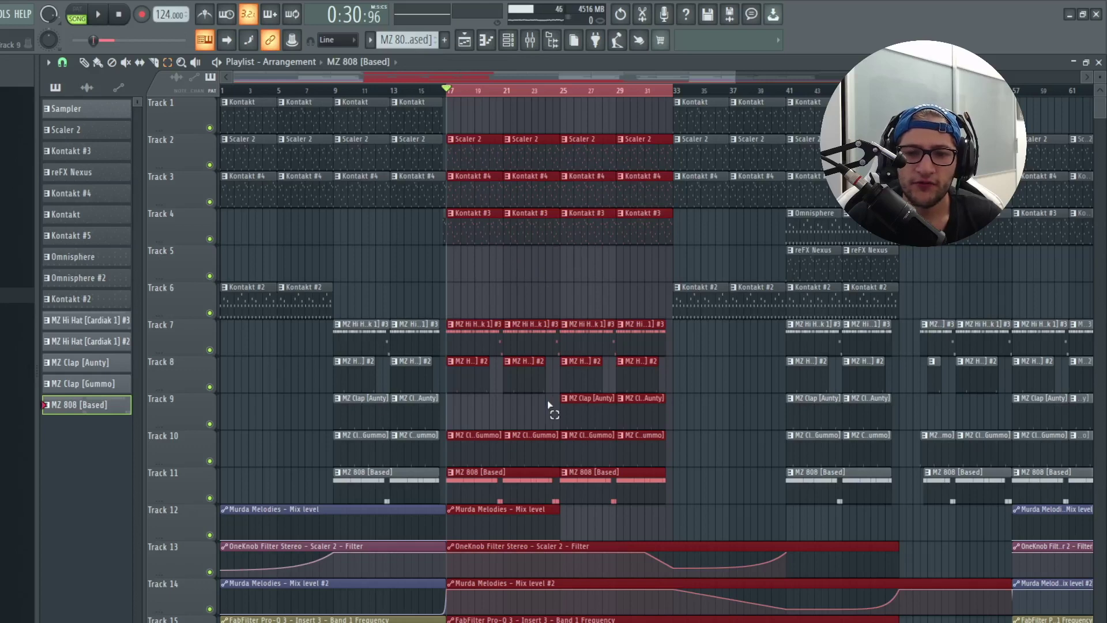
{"action": "left_click_drag", "start_coordinate": [548, 404], "coordinate": [458, 414]}
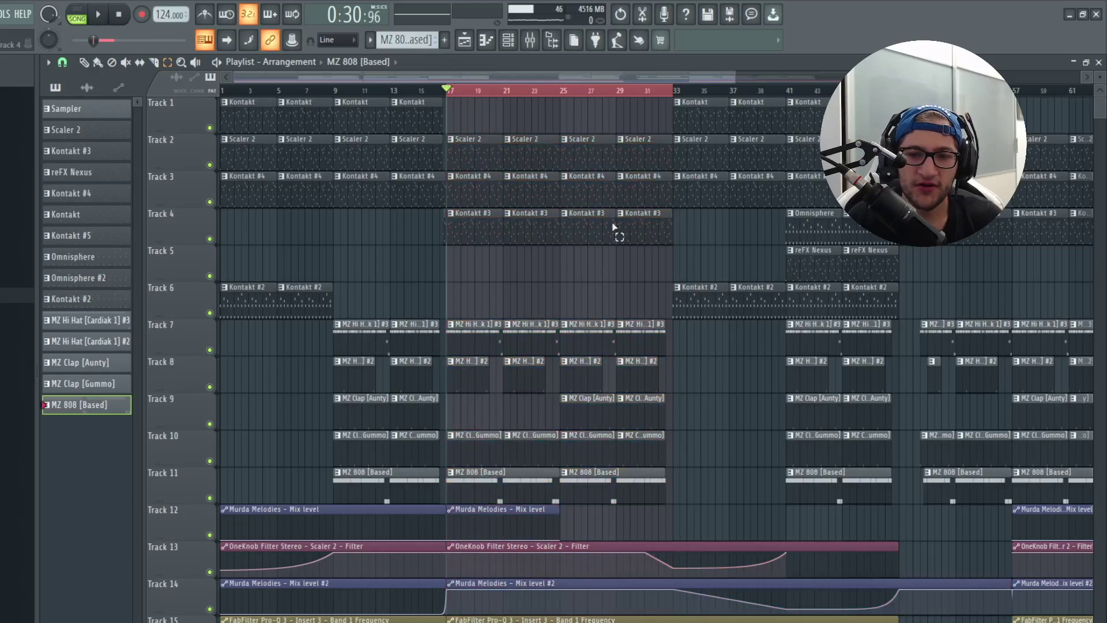
Step: Mark the drumless section at bars 33 to 40 and the section at bars 41 to 48
{"action": "scroll", "coordinate": [613, 226], "scroll_direction": "down", "scroll_amount": 2}
{"action": "left_click_drag", "start_coordinate": [639, 94], "coordinate": [562, 99]}
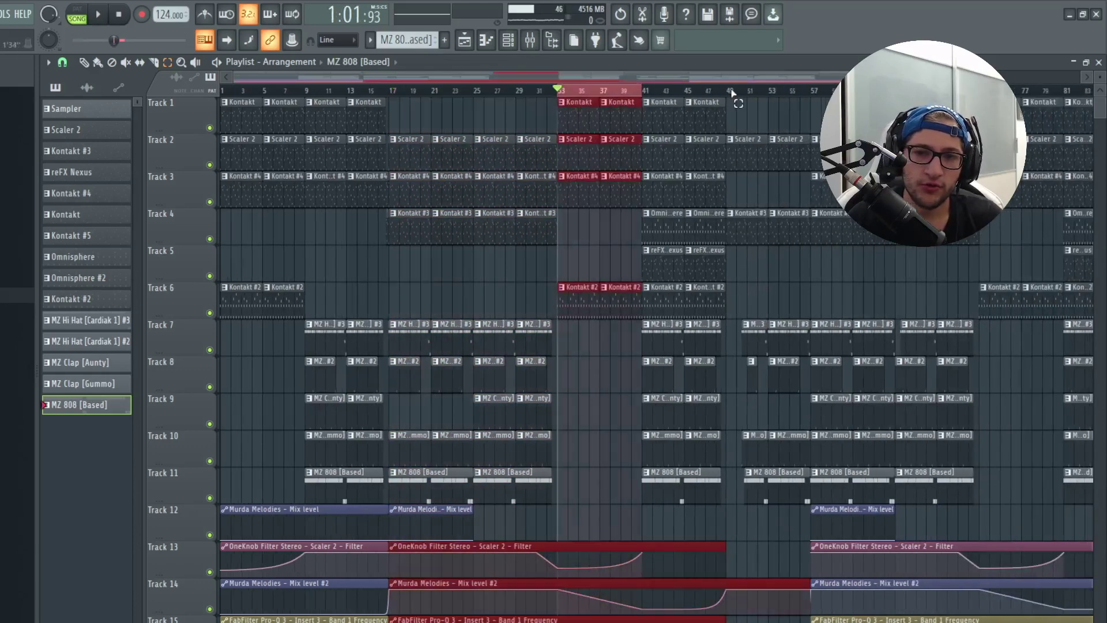
{"action": "left_click_drag", "start_coordinate": [731, 94], "coordinate": [625, 96]}
Step: Mark bars 49 to 56 and inspect the staggered entry of the drum clips on Tracks 7 to 11
{"action": "scroll", "coordinate": [718, 262], "scroll_direction": "up", "scroll_amount": 5}
{"action": "scroll", "coordinate": [580, 297], "scroll_direction": "down", "scroll_amount": 5}
{"action": "scroll", "coordinate": [718, 268], "scroll_direction": "down", "scroll_amount": 3}
{"action": "scroll", "coordinate": [649, 277], "scroll_direction": "up", "scroll_amount": 5}
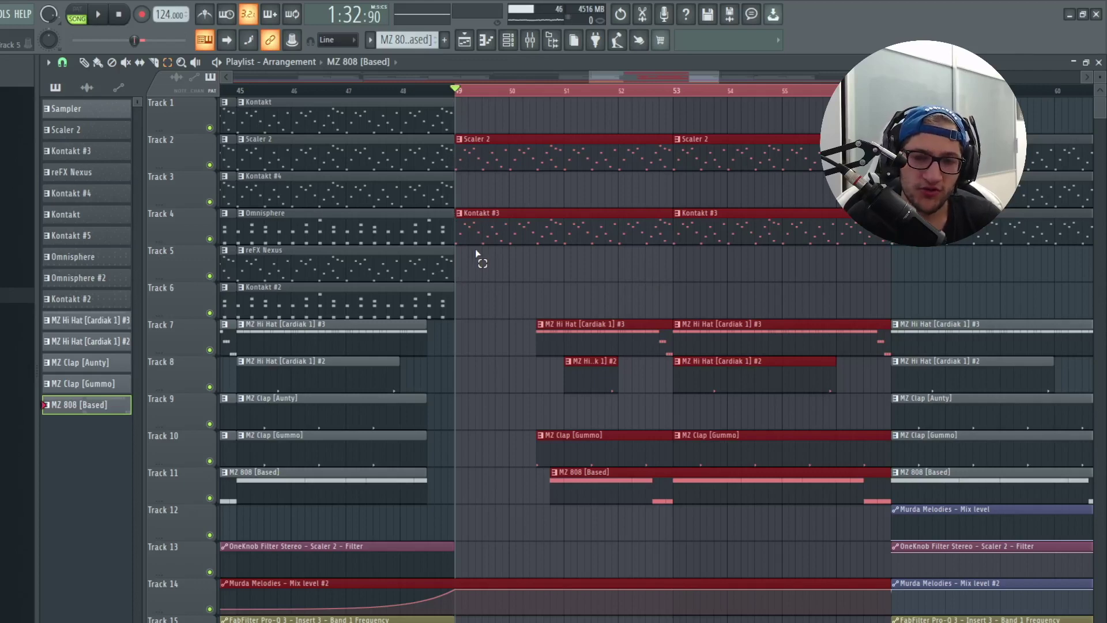
{"action": "scroll", "coordinate": [451, 255], "scroll_direction": "down", "scroll_amount": 5}
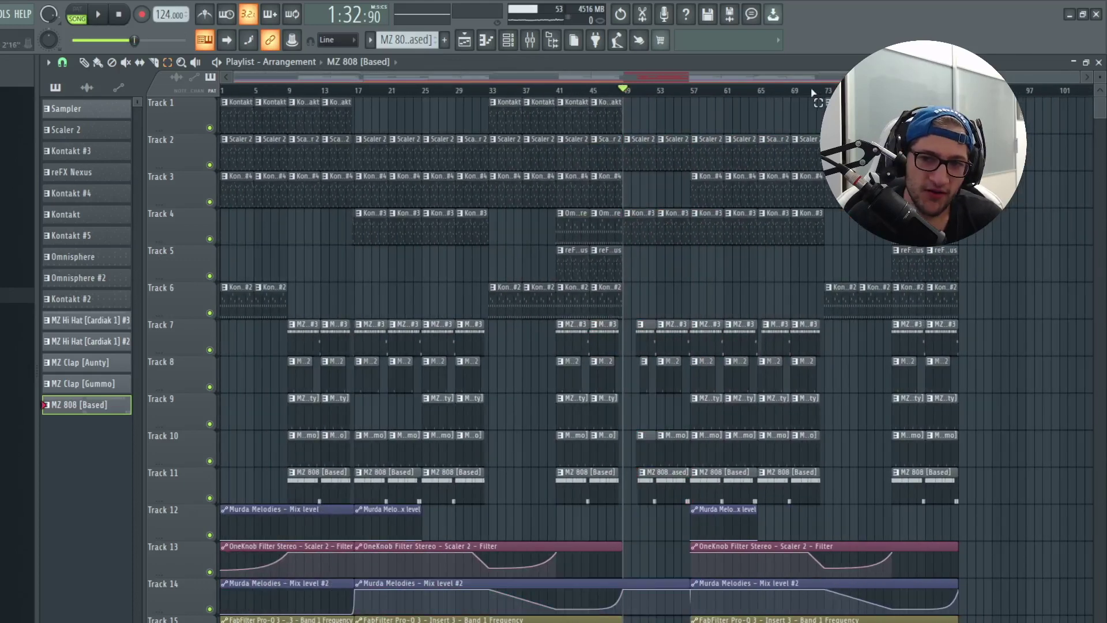
Step: Mark the stretches at bars 49 to 56, 57 to 64 and 57 to 72 of the arrangement in turn
{"action": "left_click_drag", "start_coordinate": [829, 94], "coordinate": [627, 105]}
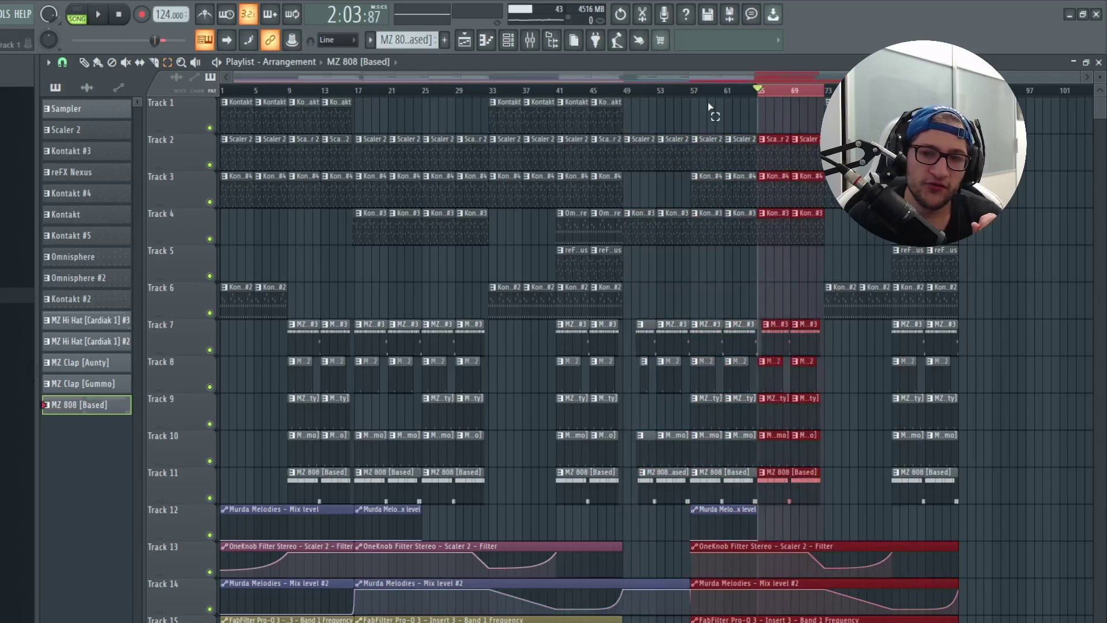
{"action": "left_click_drag", "start_coordinate": [695, 95], "coordinate": [755, 96]}
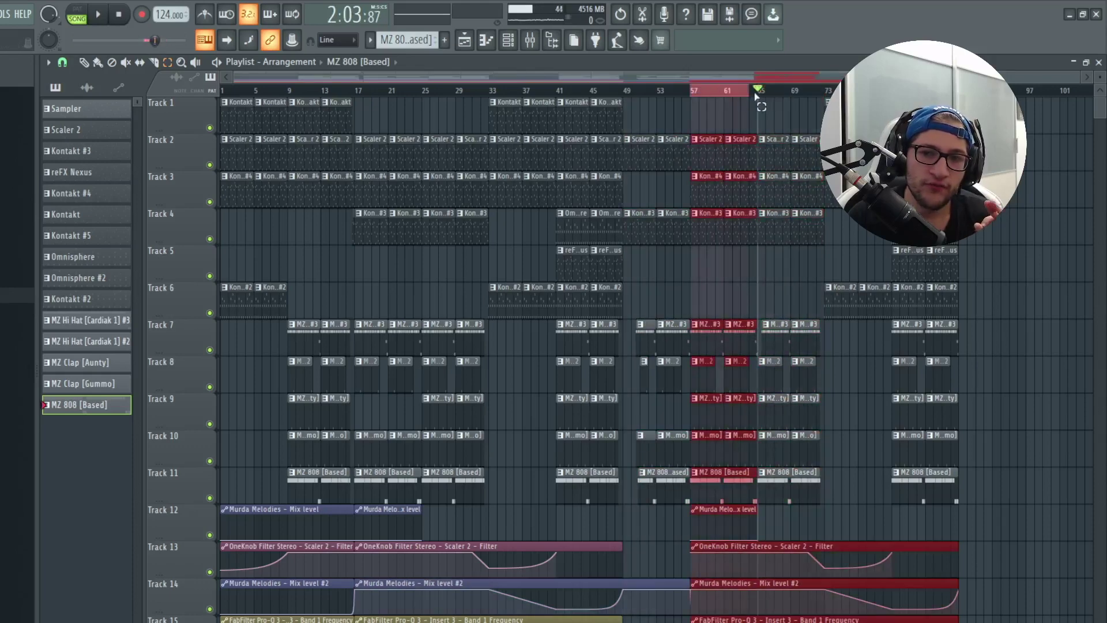
{"action": "left_click_drag", "start_coordinate": [627, 93], "coordinate": [692, 95]}
{"action": "left_click_drag", "start_coordinate": [695, 94], "coordinate": [827, 96]}
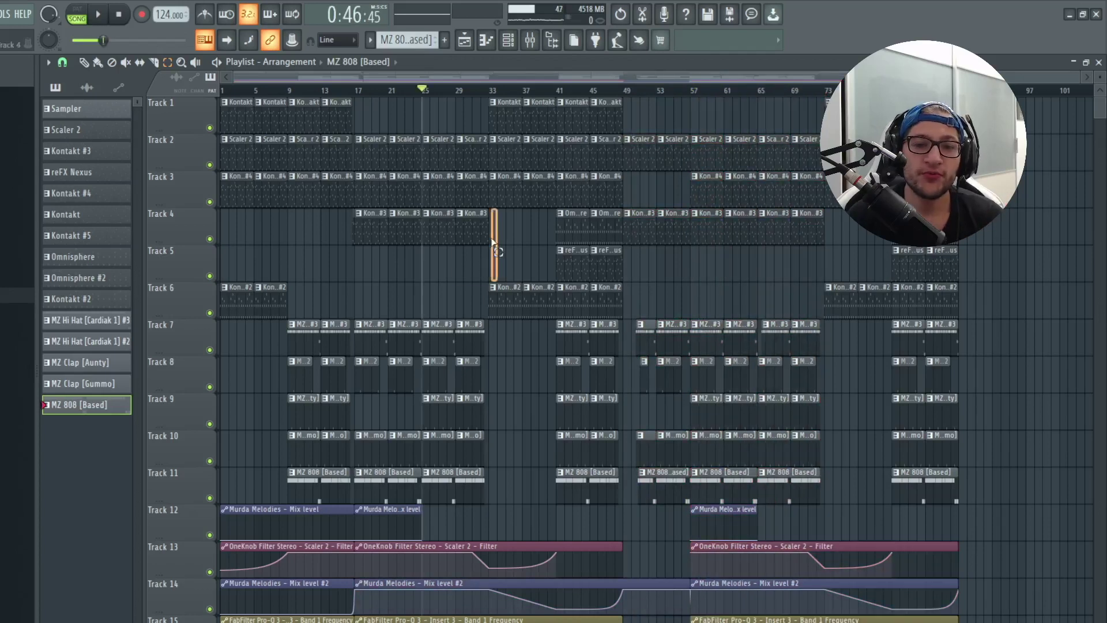
Step: Select the Scaler 2 clips at bars 25 to 32 and 65 to 72 on Track 2, and inspect the drum gap before bar 17
{"action": "left_click_drag", "start_coordinate": [493, 242], "coordinate": [435, 247]}
{"action": "left_click_drag", "start_coordinate": [452, 228], "coordinate": [476, 275]}
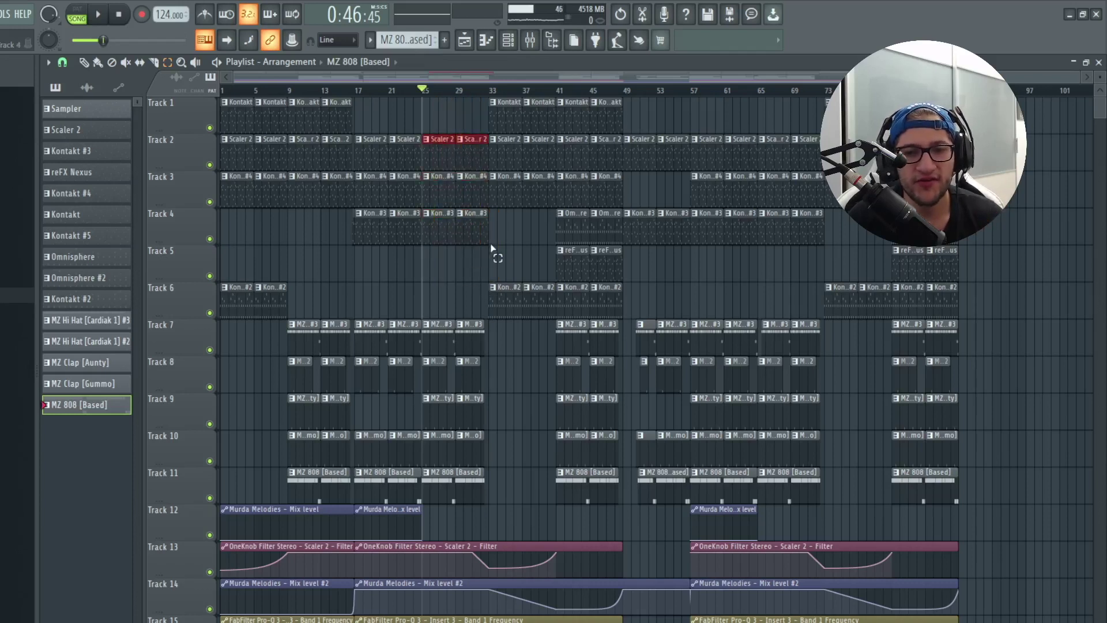
{"action": "left_click_drag", "start_coordinate": [774, 243], "coordinate": [810, 138]}
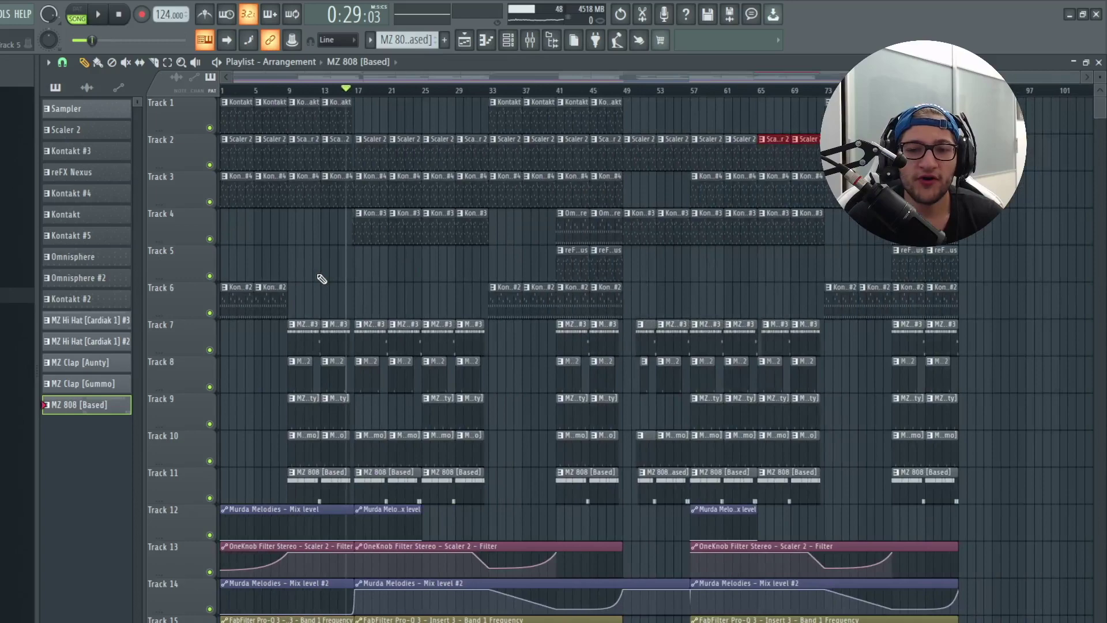
{"action": "scroll", "coordinate": [322, 279], "scroll_direction": "up", "scroll_amount": 10}
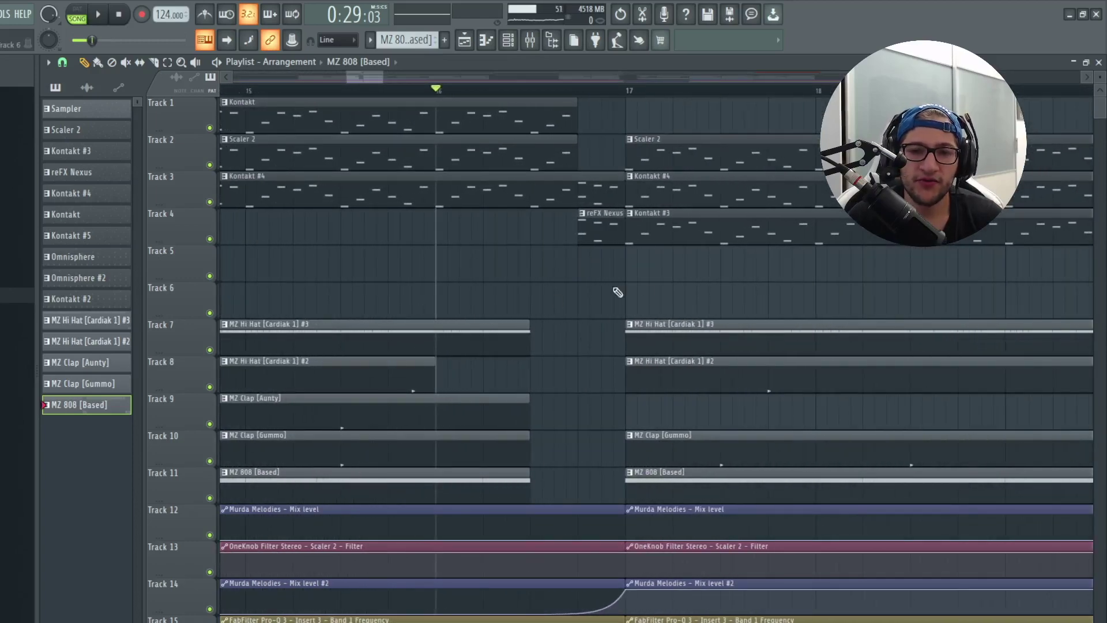
{"action": "scroll", "coordinate": [539, 326], "scroll_direction": "down", "scroll_amount": 10}
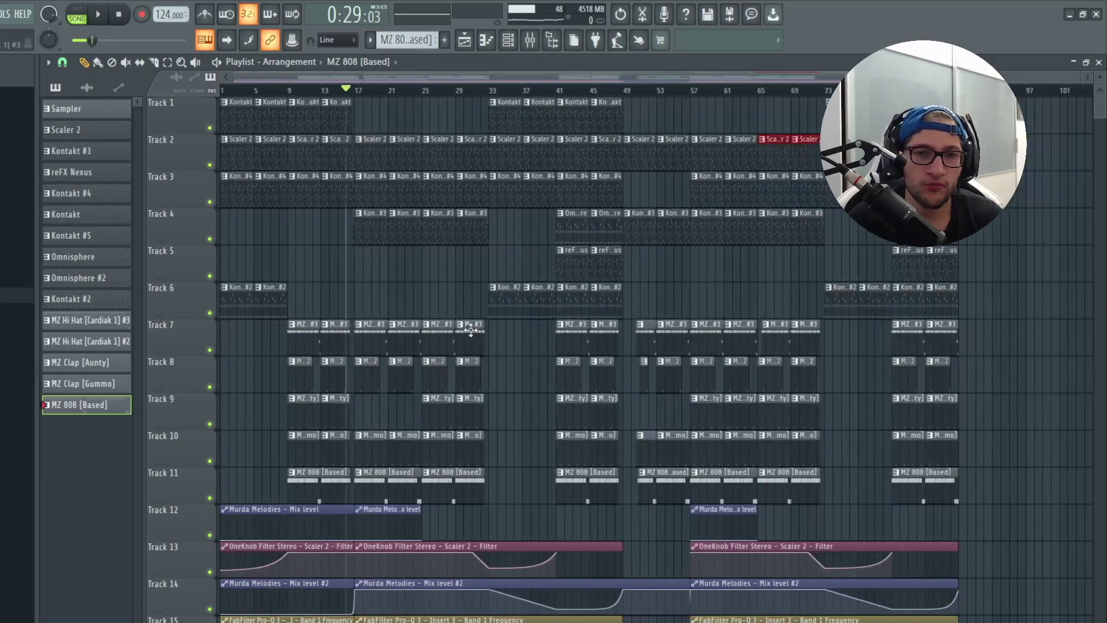
Step: Select all playlist clips and play the full beat from bar 9, from bar 25 and from around bar 40
{"action": "key", "text": "ctrl+a"}
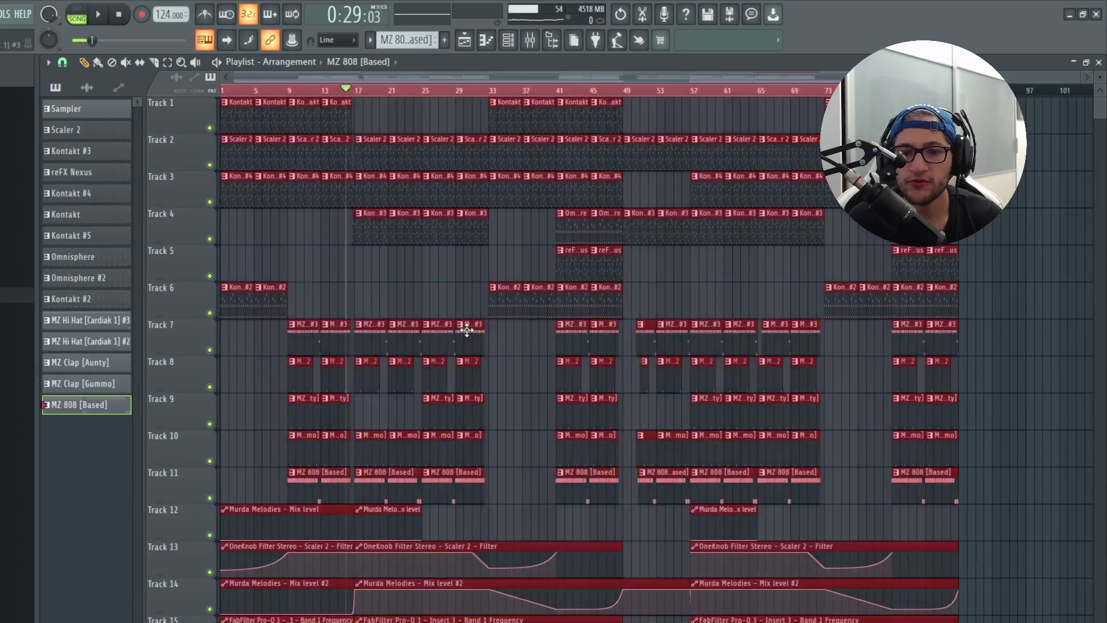
{"action": "left_click", "coordinate": [291, 92]}
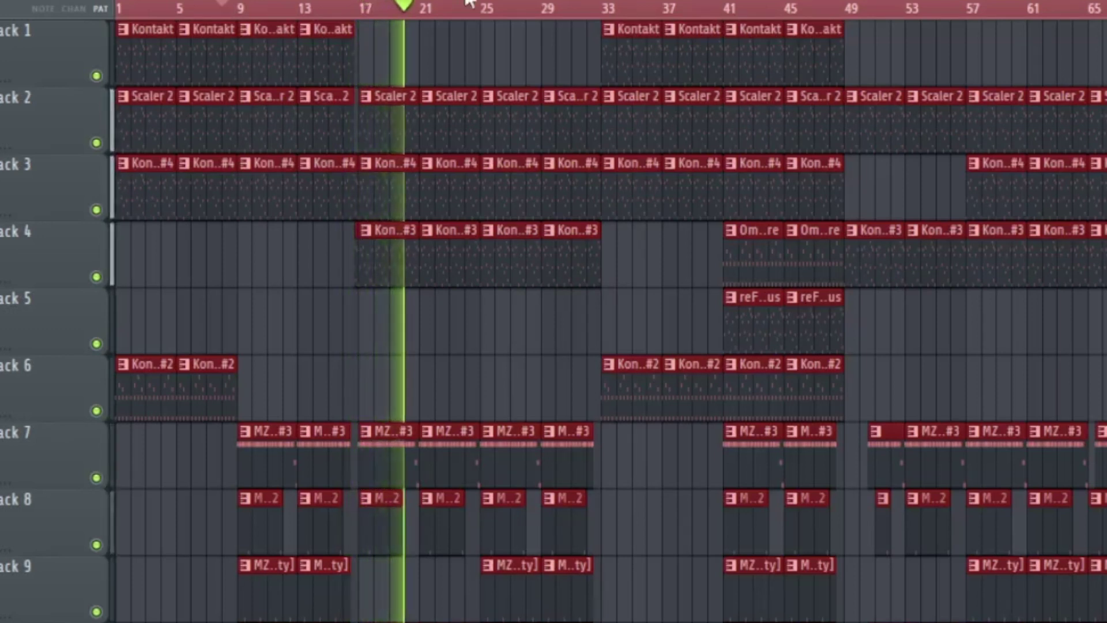
{"action": "left_click", "coordinate": [488, 8]}
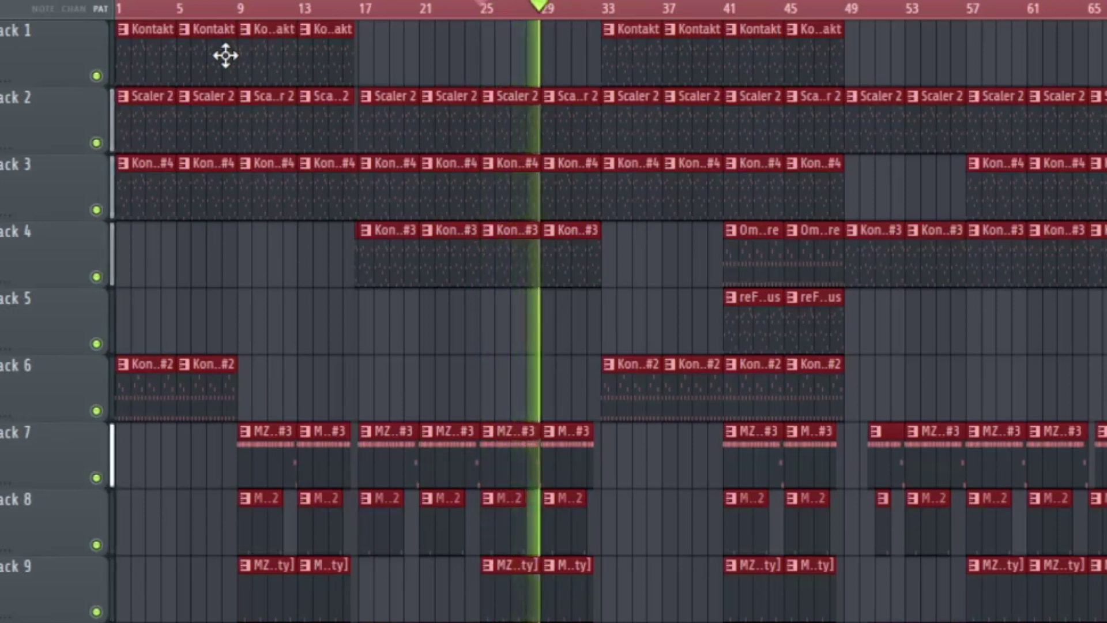
{"action": "left_click", "coordinate": [705, 7]}
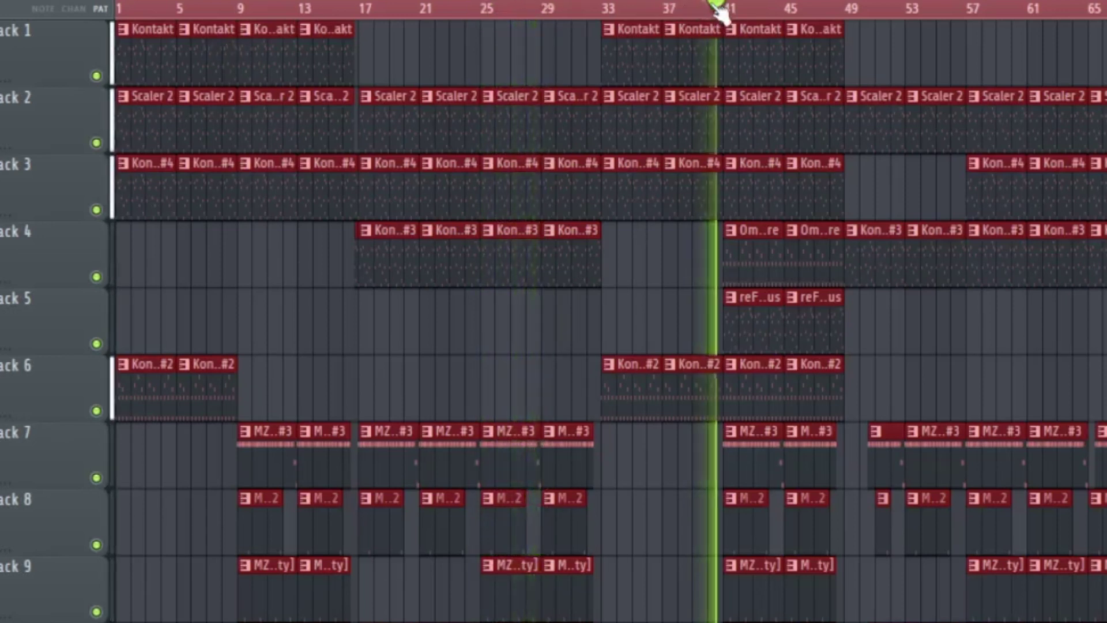